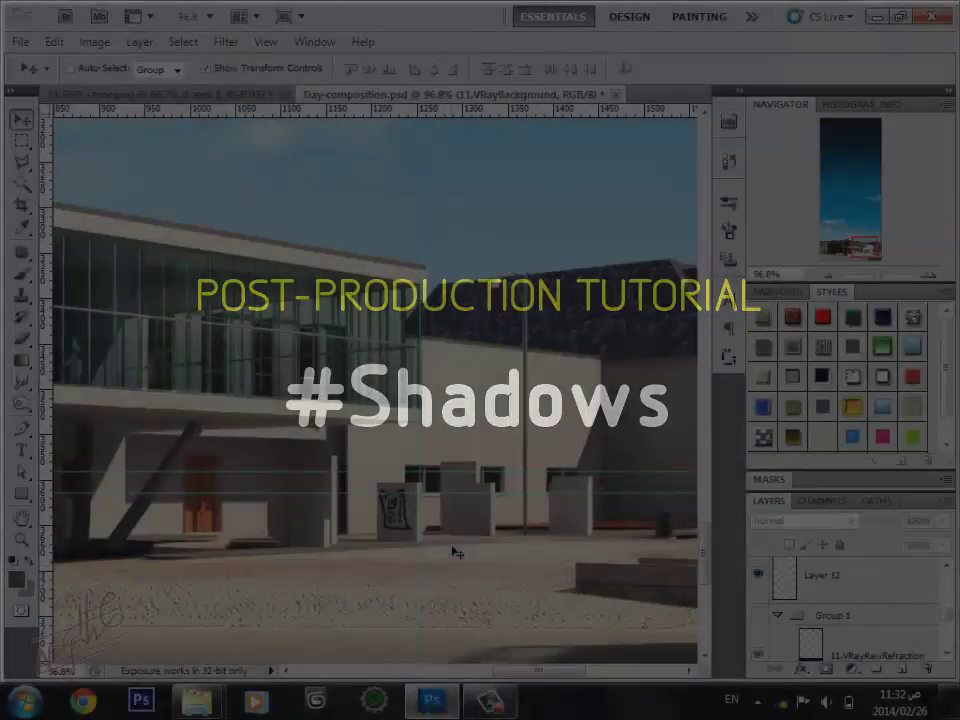
Show the vp_Kids_v2_153 copy child layer and pan up to the upper-floor figures
scroll(450, 553, "up", 1)
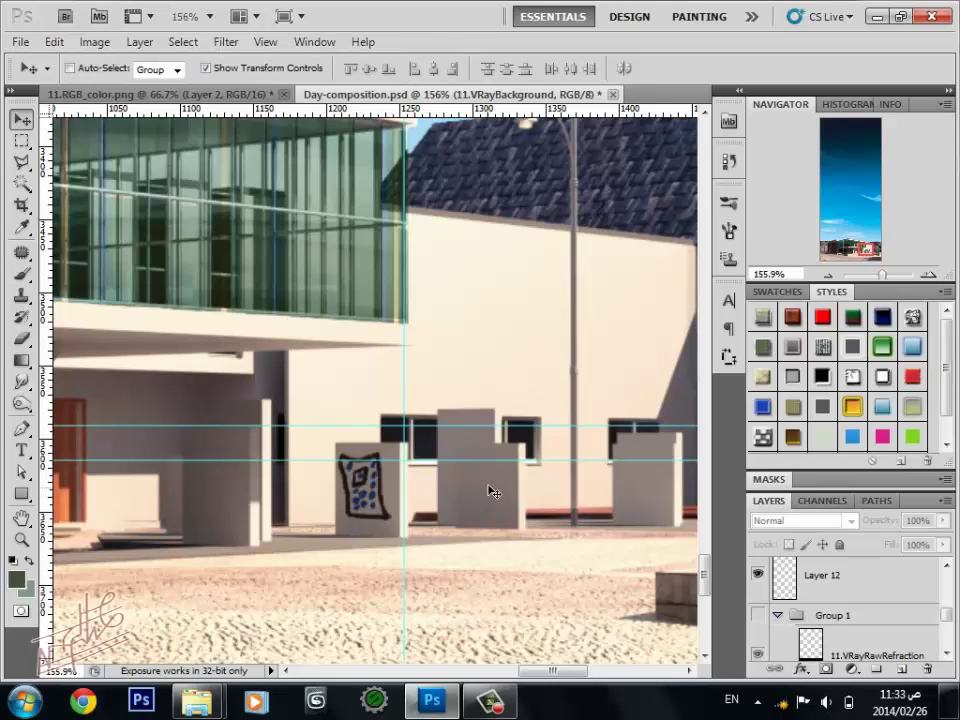
scroll(520, 503, "up", 1)
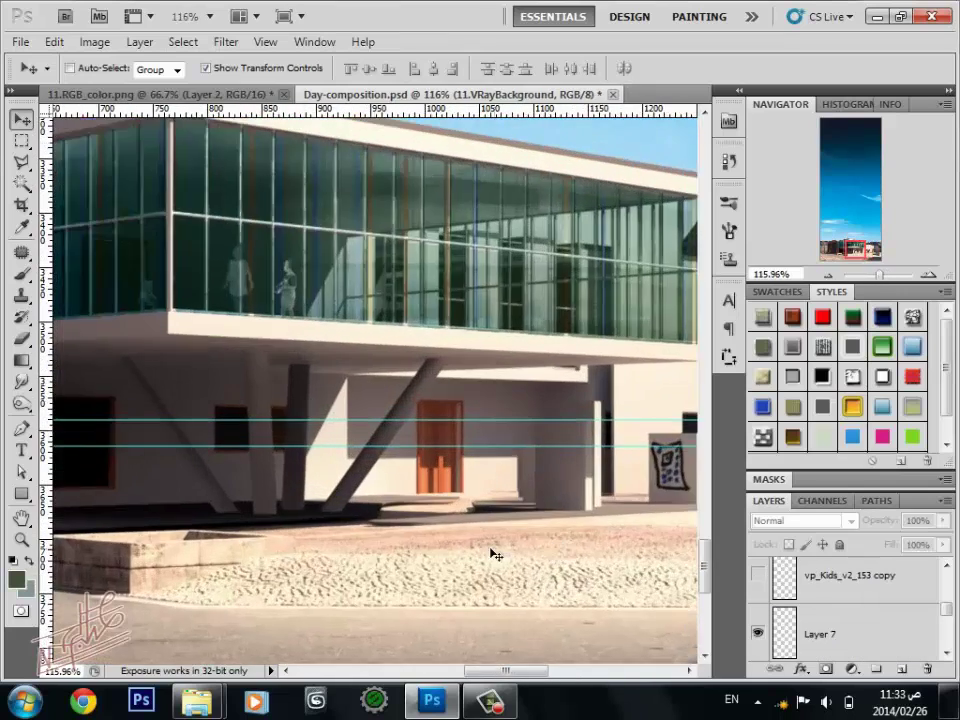
scroll(677, 561, "up", 1)
left_click(757, 575)
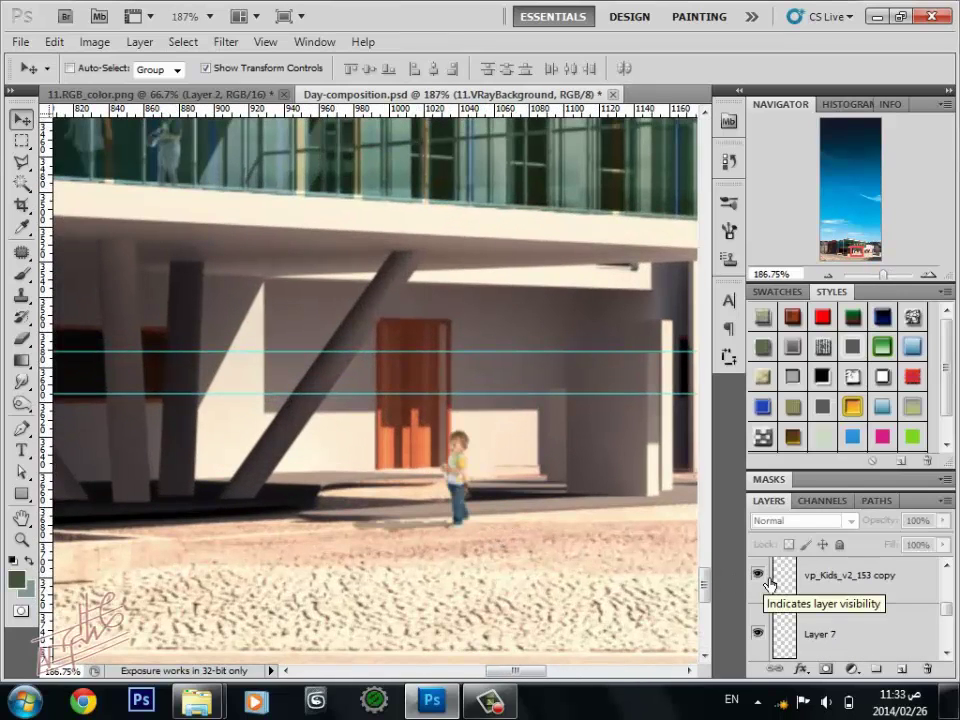
left_click_drag(303, 426, 393, 521)
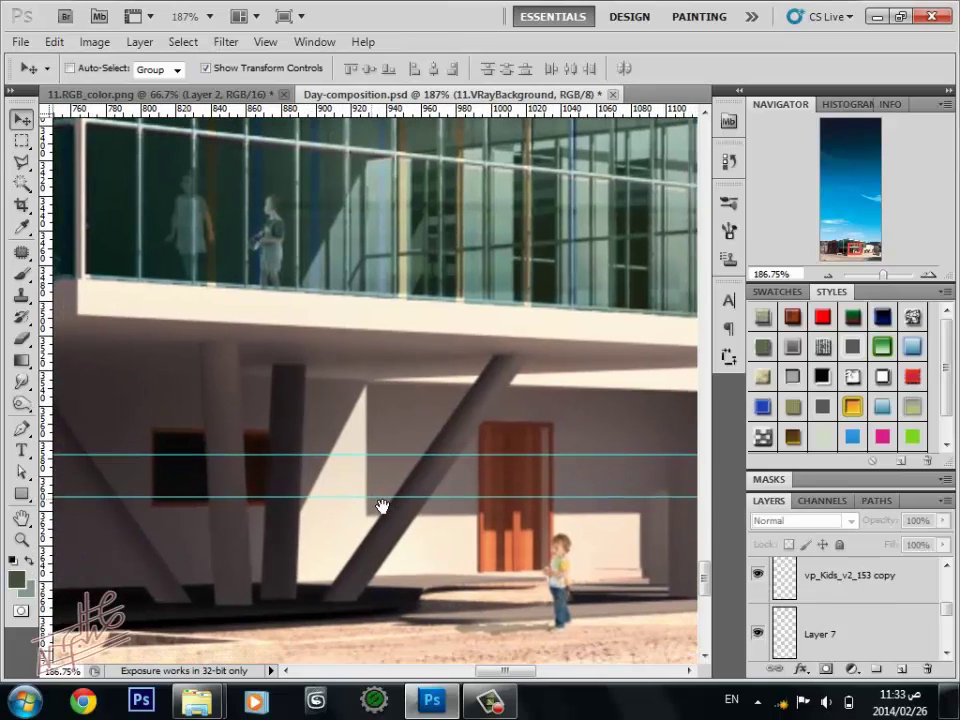
left_click(268, 236, "ctrl")
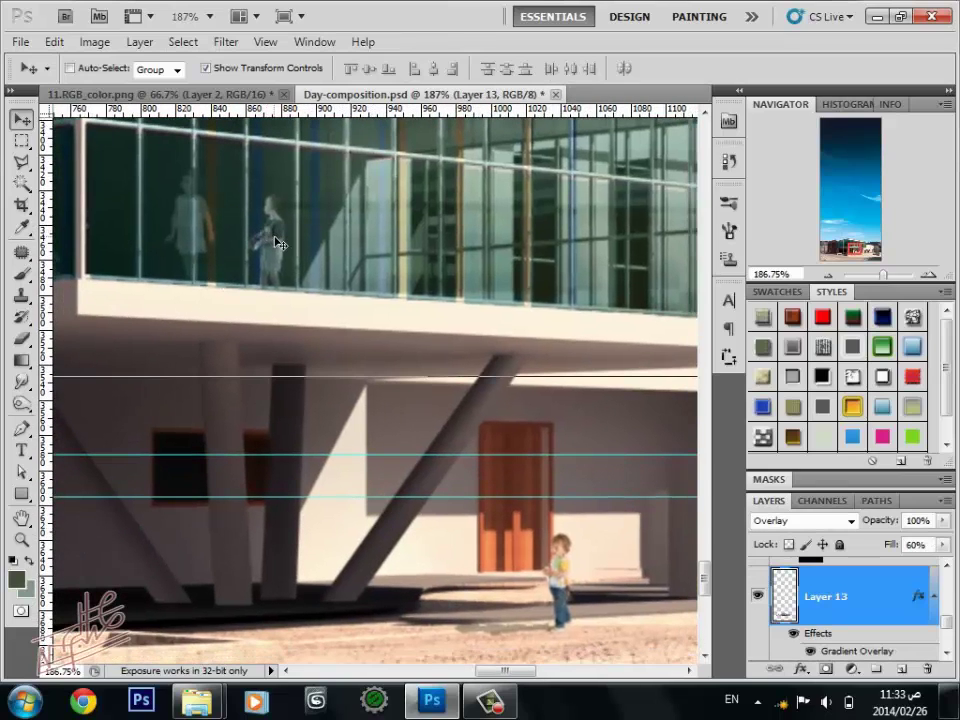
Select the vp_Kids_v2_285 copy child layer from the canvas's right-click layer list
right_click(270, 238)
left_click(310, 333)
right_click(284, 259)
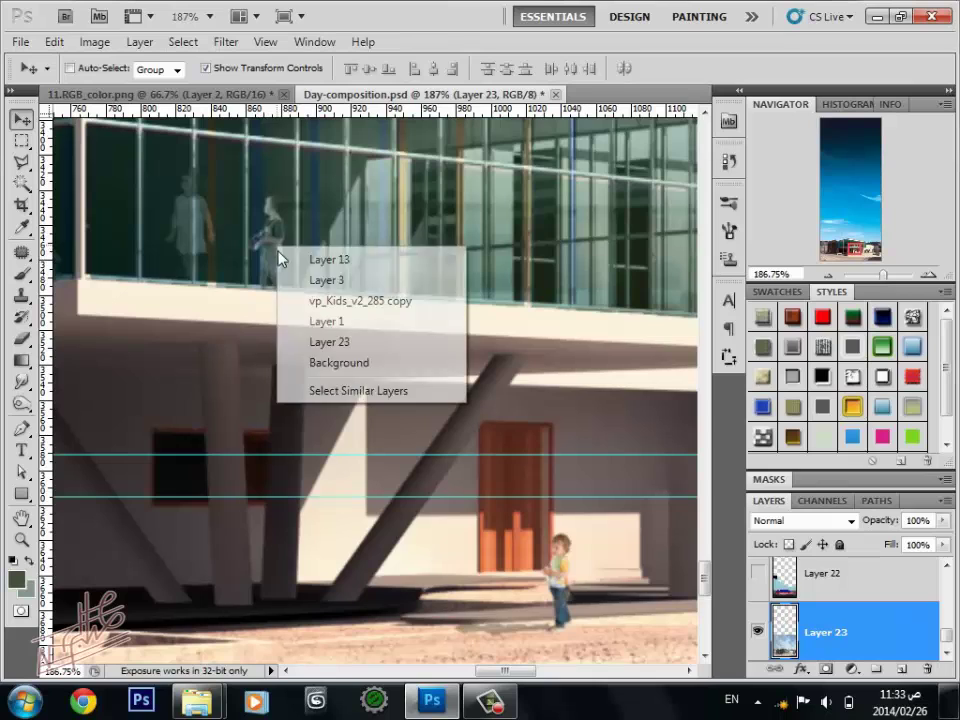
left_click(315, 300)
Drag the child down from the upper glazing onto the paving, right of the first child
left_click_drag(272, 235, 317, 282)
left_click_drag(419, 410, 440, 442)
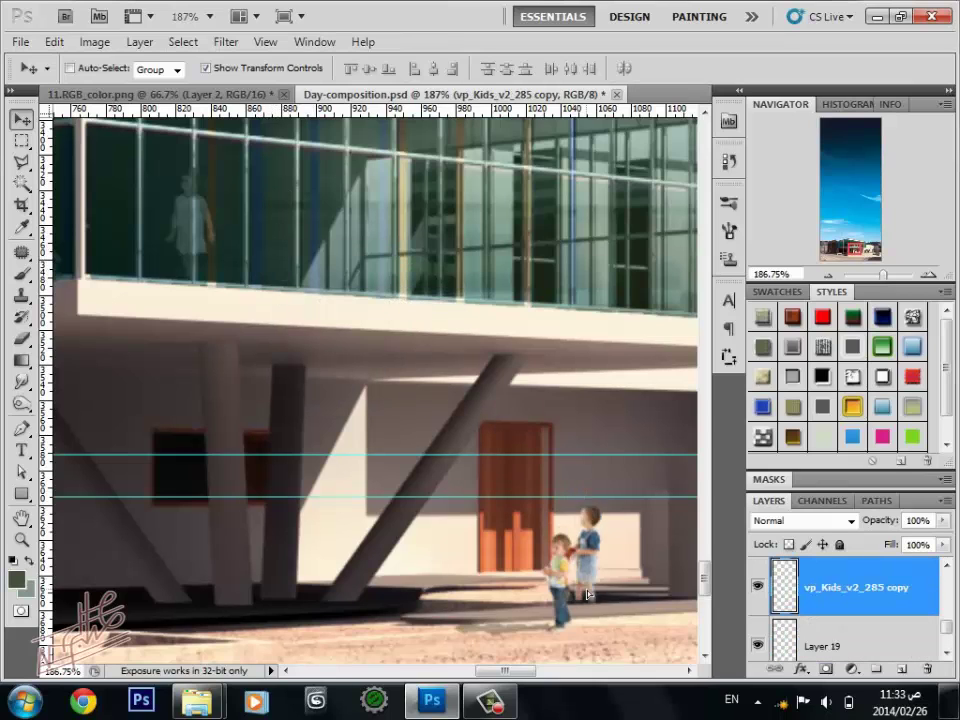
scroll(440, 442, "down", 3)
scroll(440, 442, "right", 5)
left_click_drag(401, 489, 466, 484)
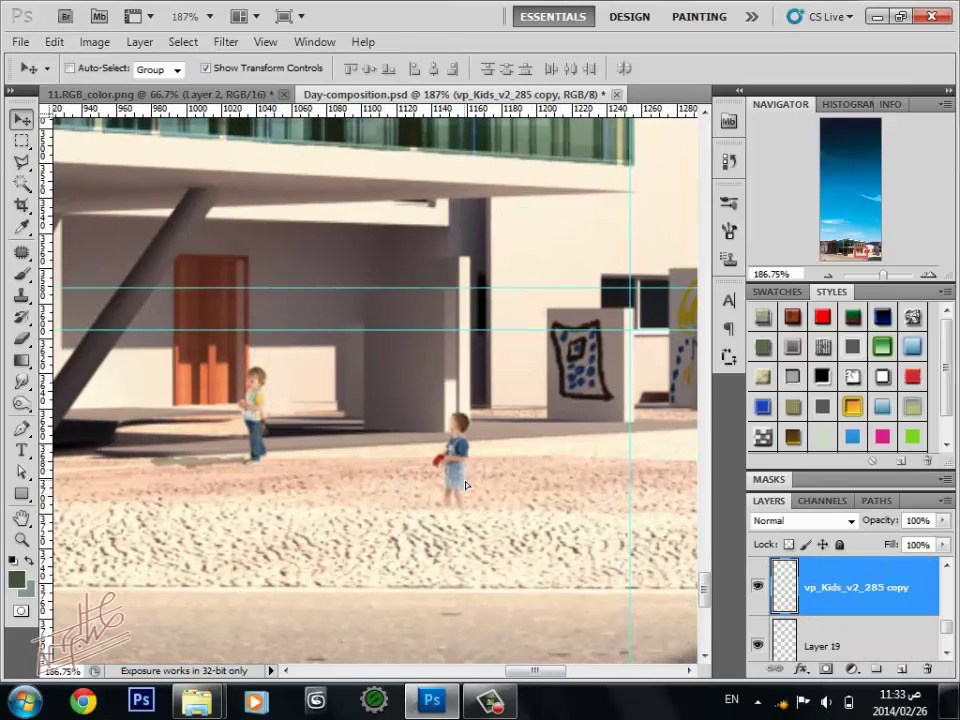
scroll(467, 499, "up", 2)
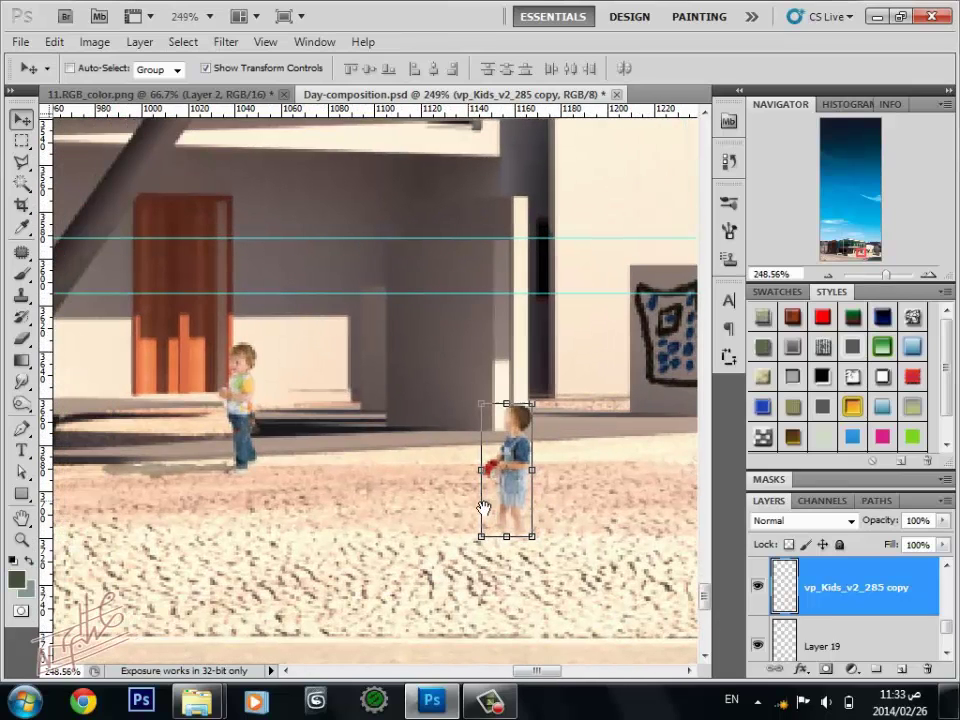
left_click_drag(428, 492, 484, 508)
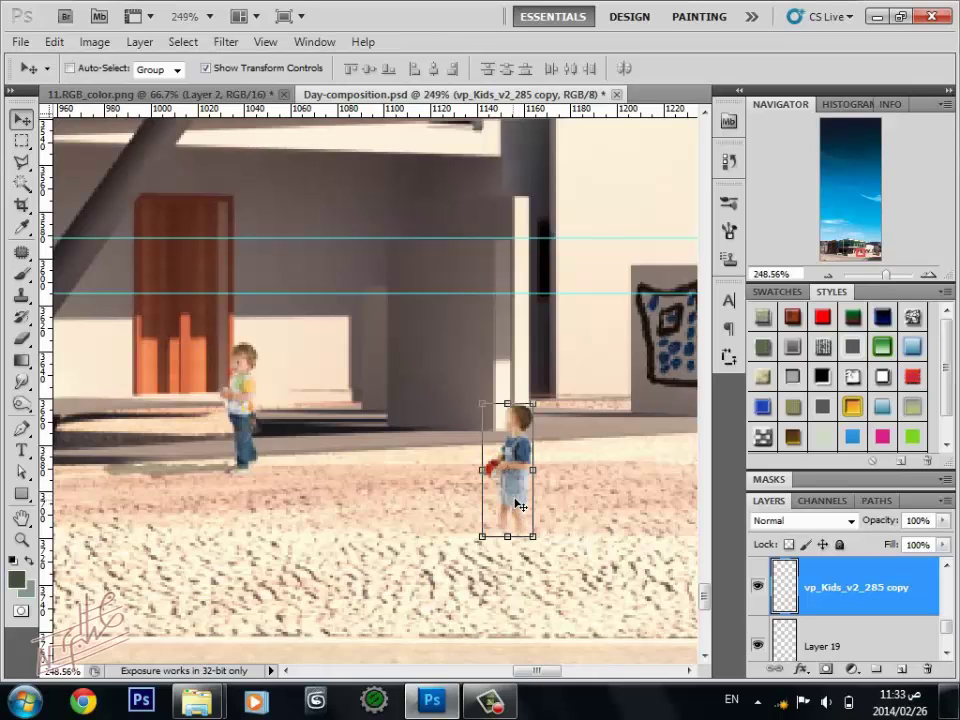
Duplicate the child layer as vp_Kids_v2_285 copy 2 to start a shadow
key("ctrl+j")
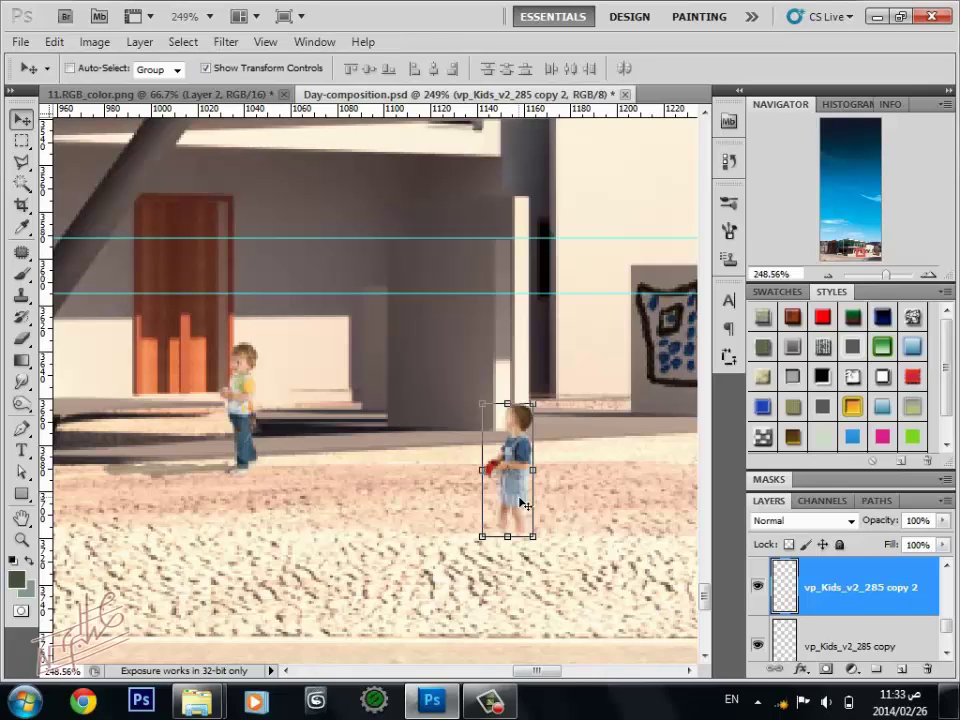
left_click(510, 410, "ctrl")
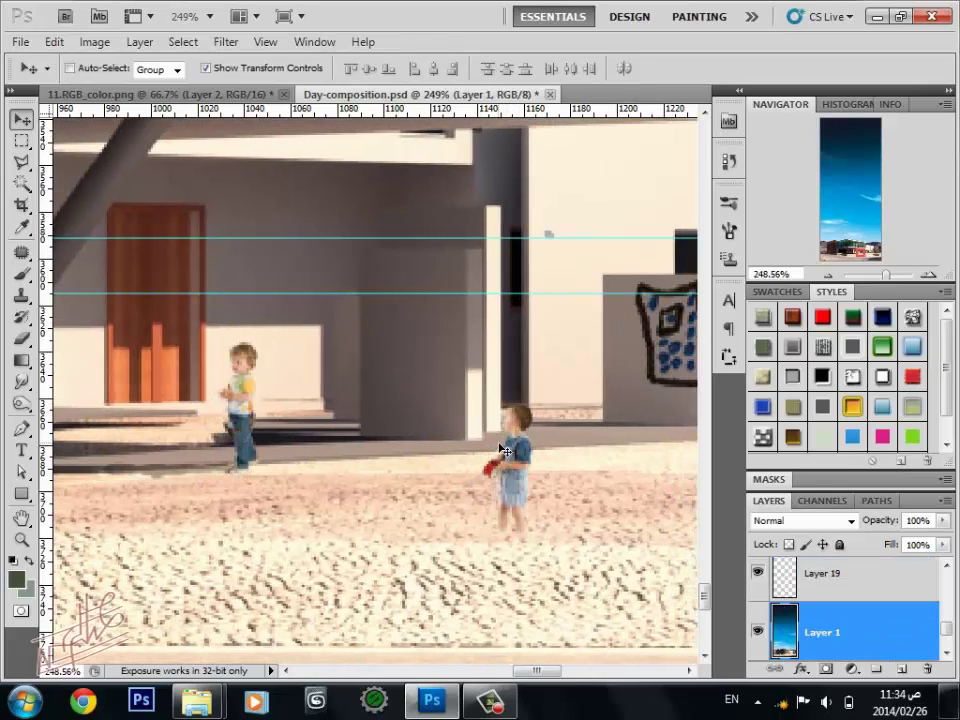
left_click(513, 412, "ctrl")
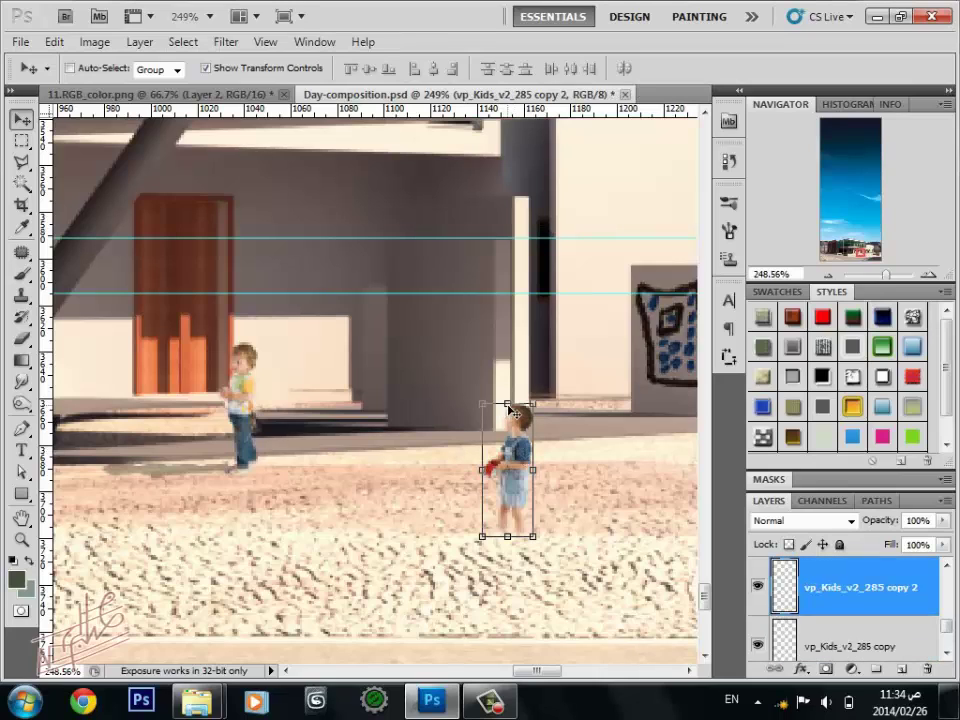
left_click(510, 410, "ctrl")
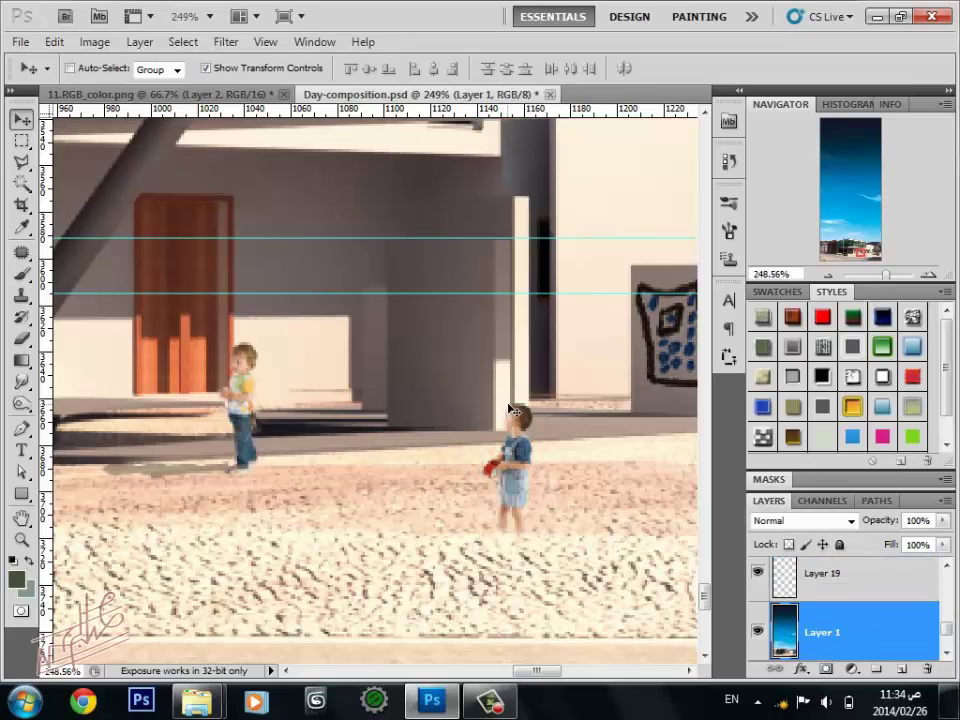
left_click(513, 410, "ctrl")
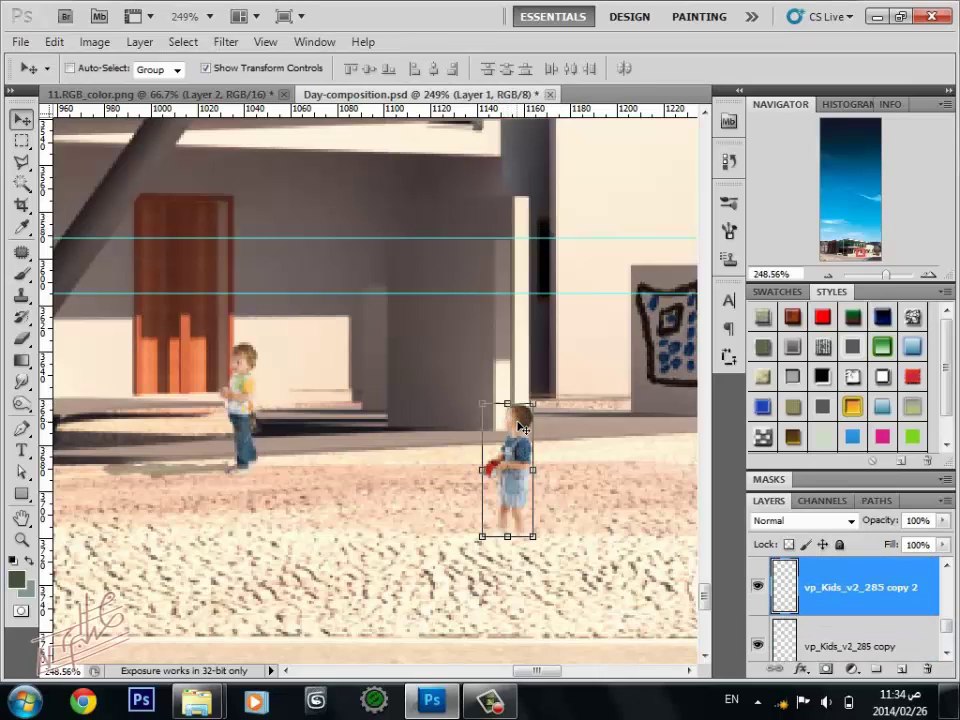
Distort the duplicate into a flat, slanted shape and place it under the child's feet
left_click(54, 42)
mouse_move(116, 393)
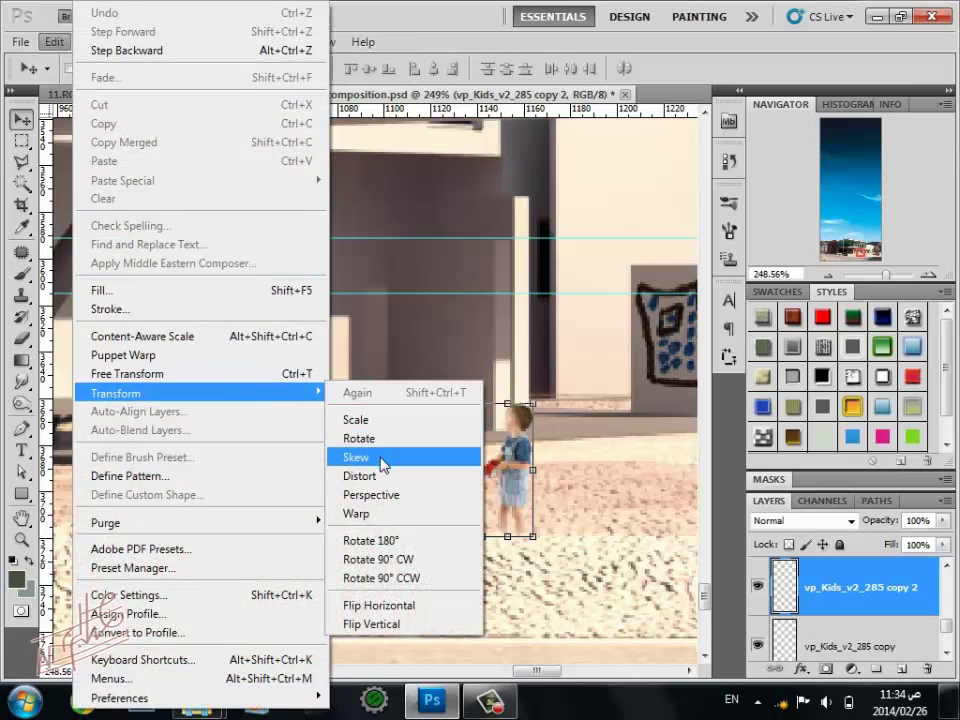
left_click(400, 476)
left_click_drag(510, 408, 381, 508)
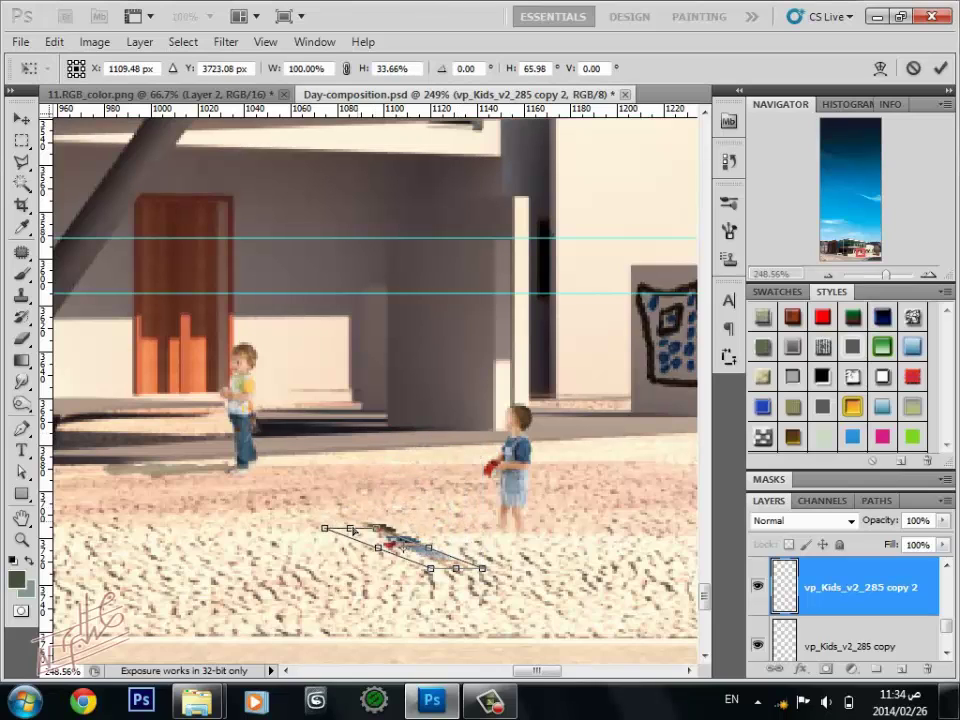
mouse_move(381, 508)
left_mouse_down()
mouse_move(332, 593)
mouse_move(320, 592)
left_mouse_up()
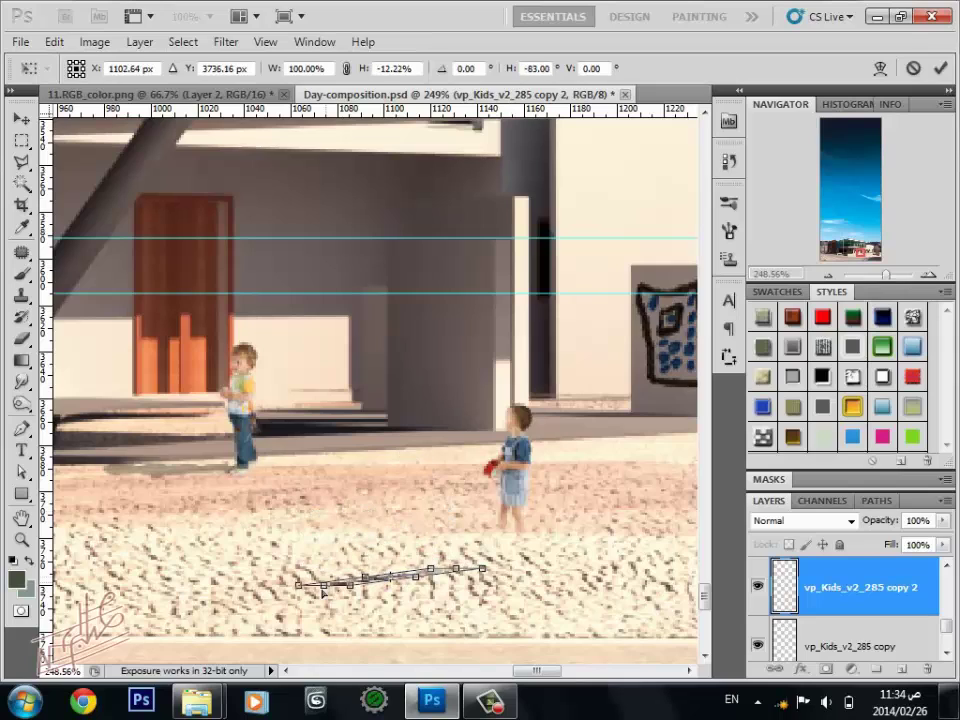
key("Return")
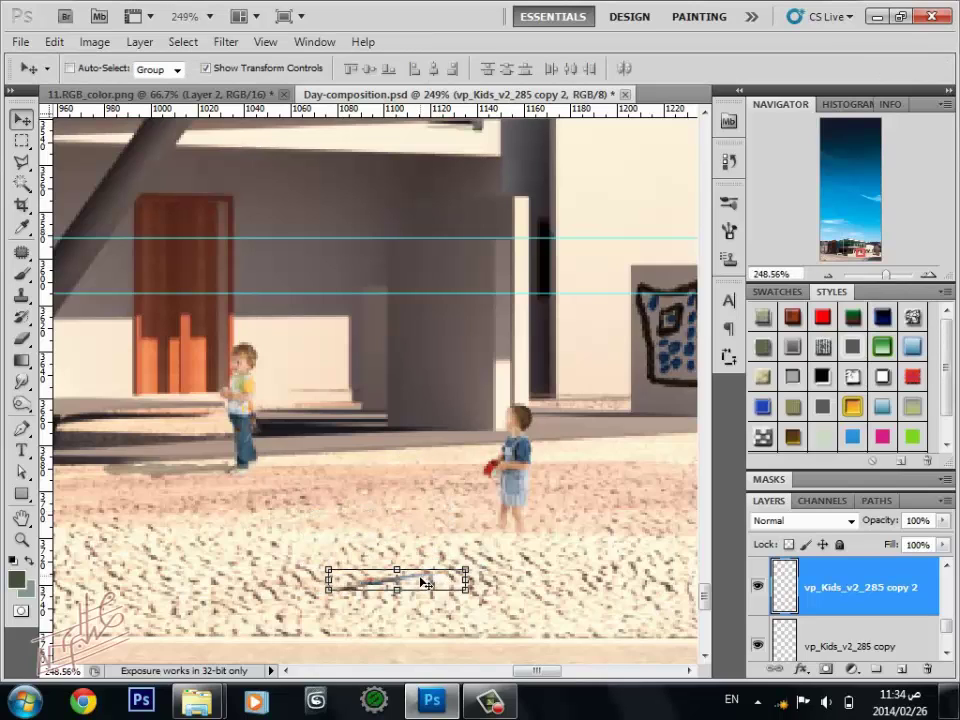
left_click_drag(424, 579, 476, 537)
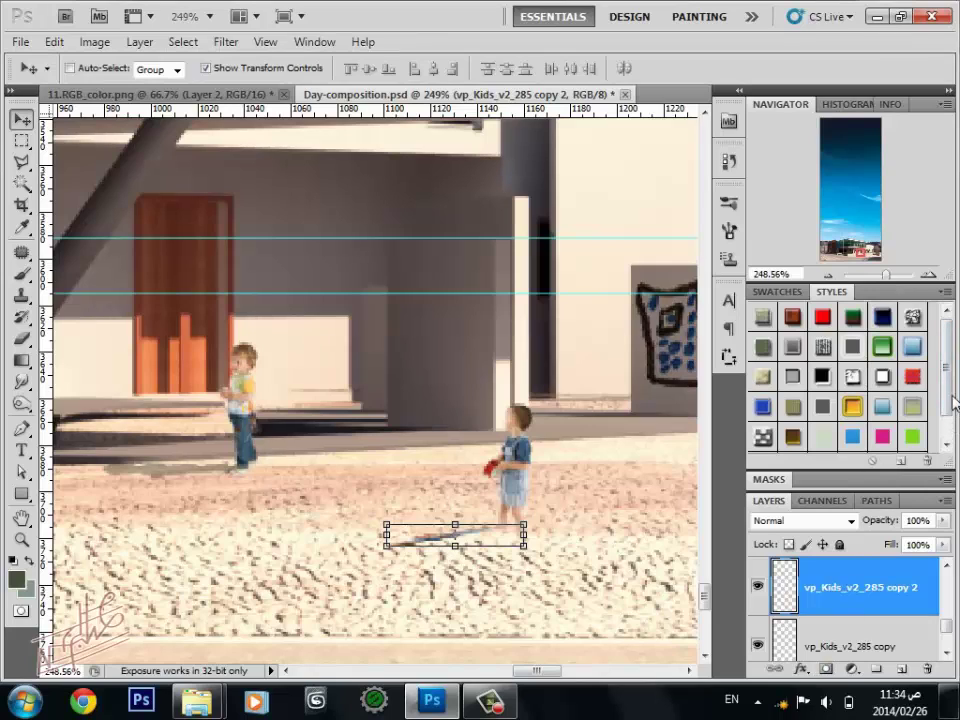
Replace the shadow copy's Outer Glow style with a grey Color Overlay
scroll(943, 420, "down", 1)
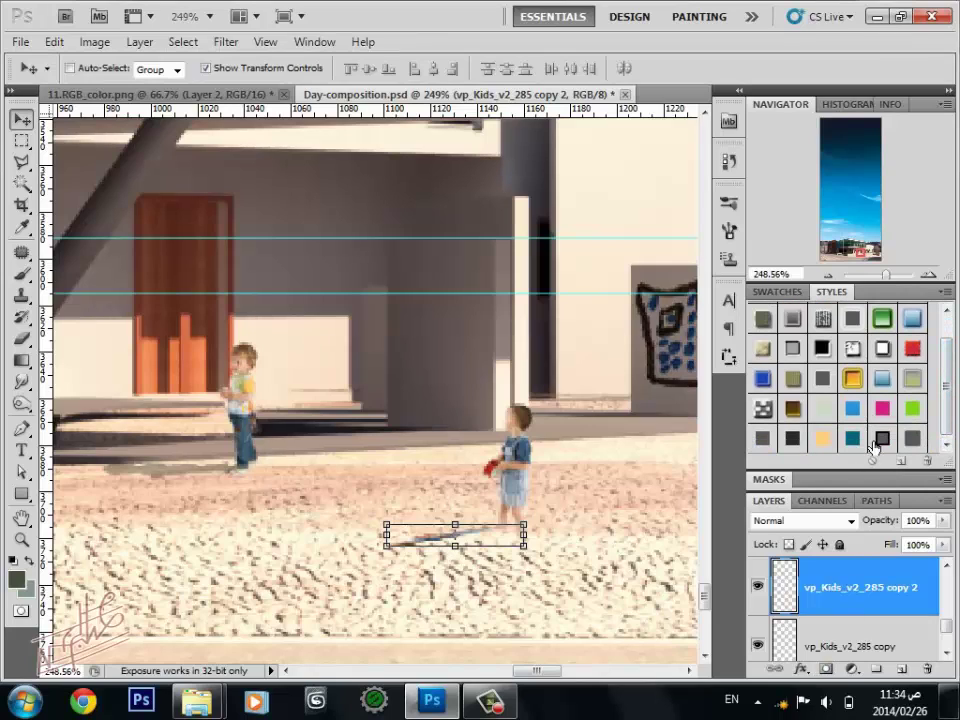
left_click(852, 378)
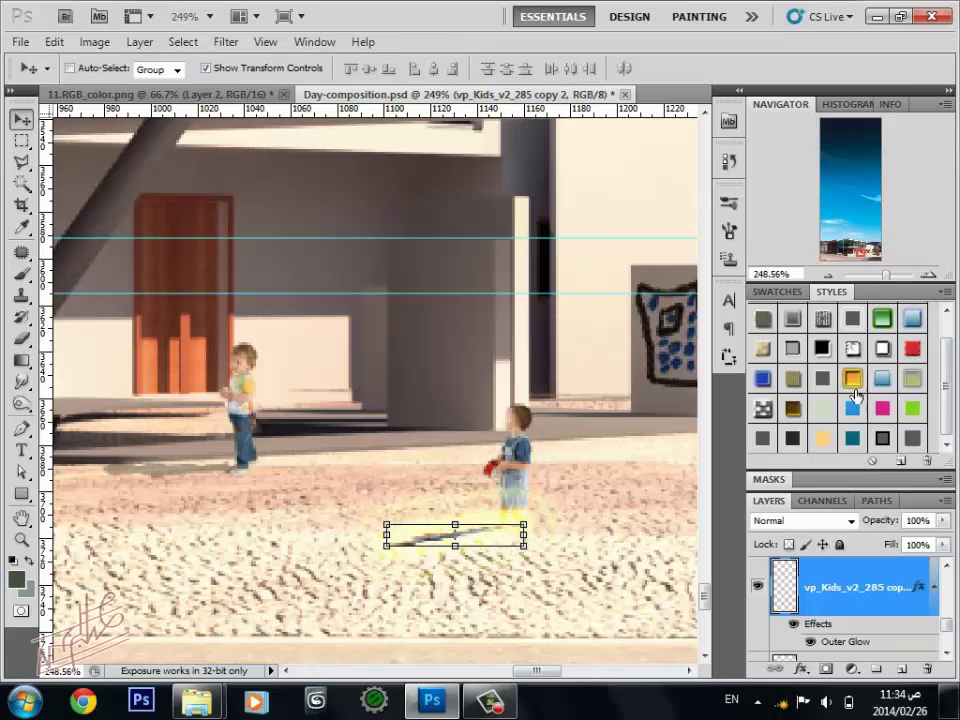
scroll(943, 380, "up", 1)
scroll(943, 390, "down", 1)
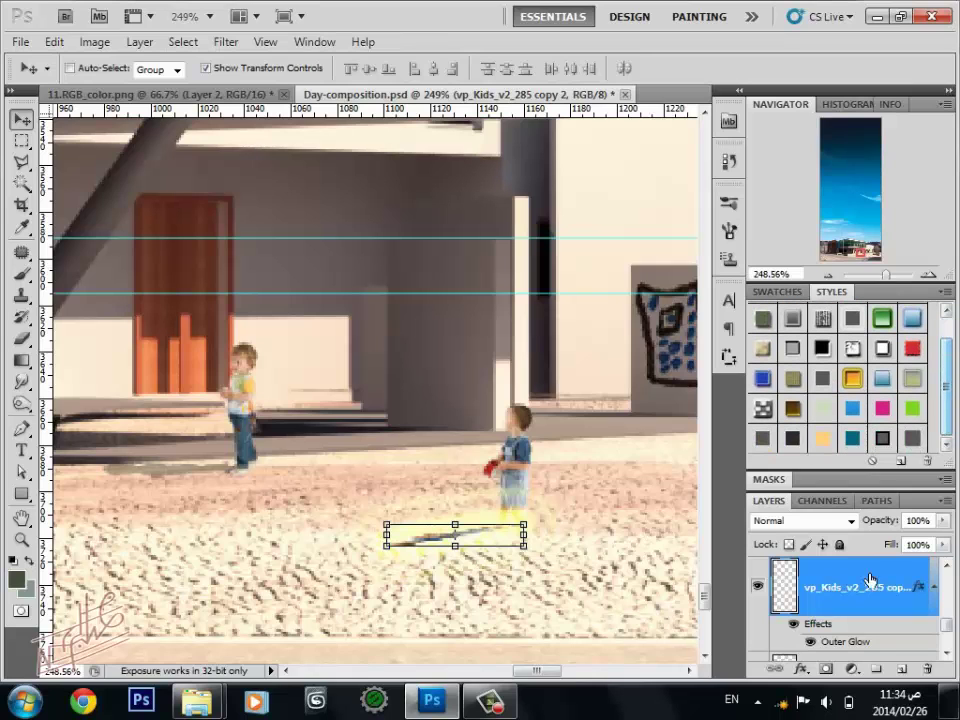
left_click(803, 669)
left_click(795, 591)
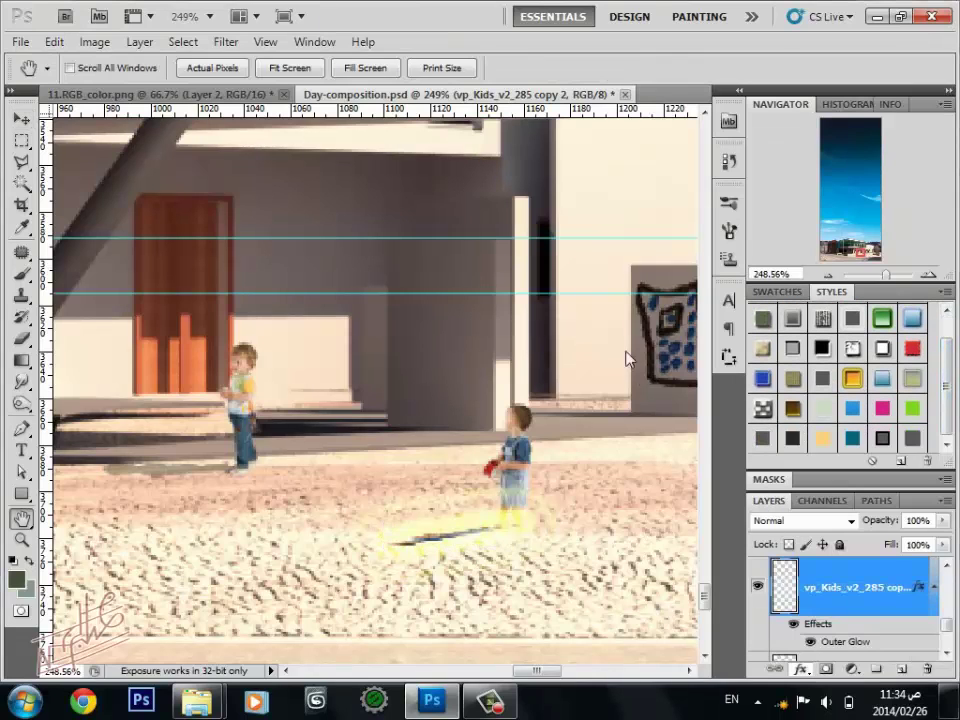
mouse_move(670, 160)
left_mouse_down()
mouse_move(740, 143)
mouse_move(141, 59)
left_mouse_up()
left_click(612, 396)
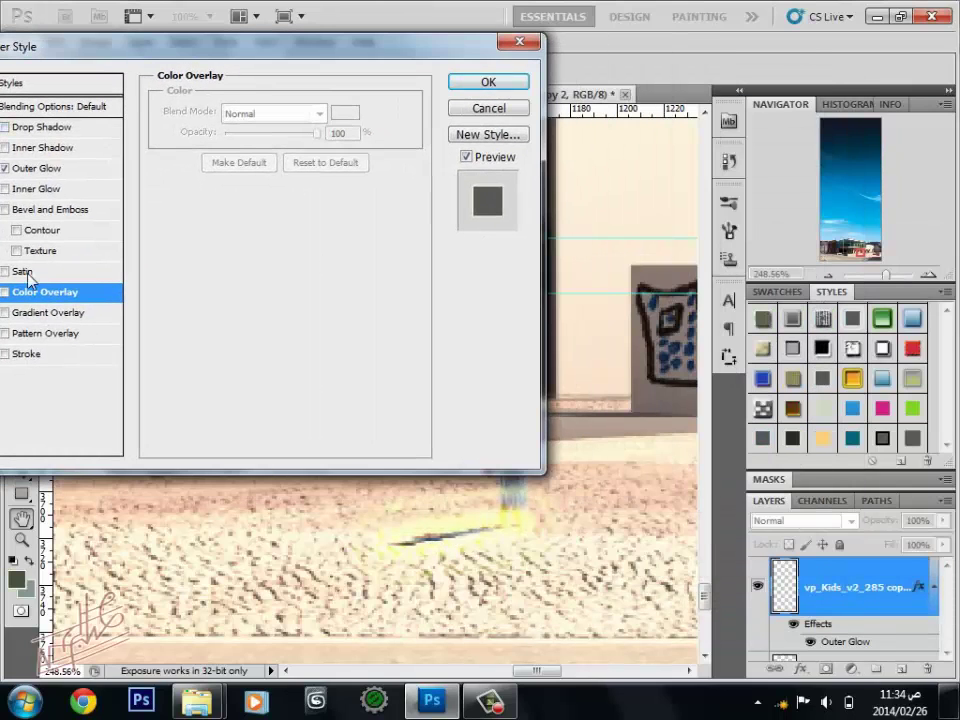
left_click(4, 168)
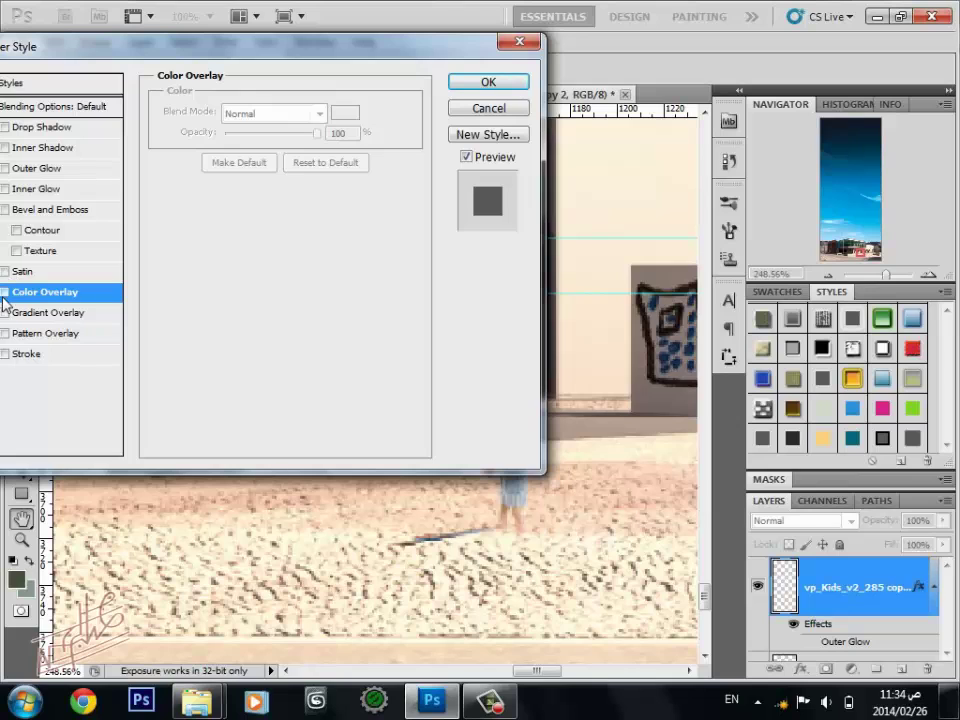
left_click(4, 292)
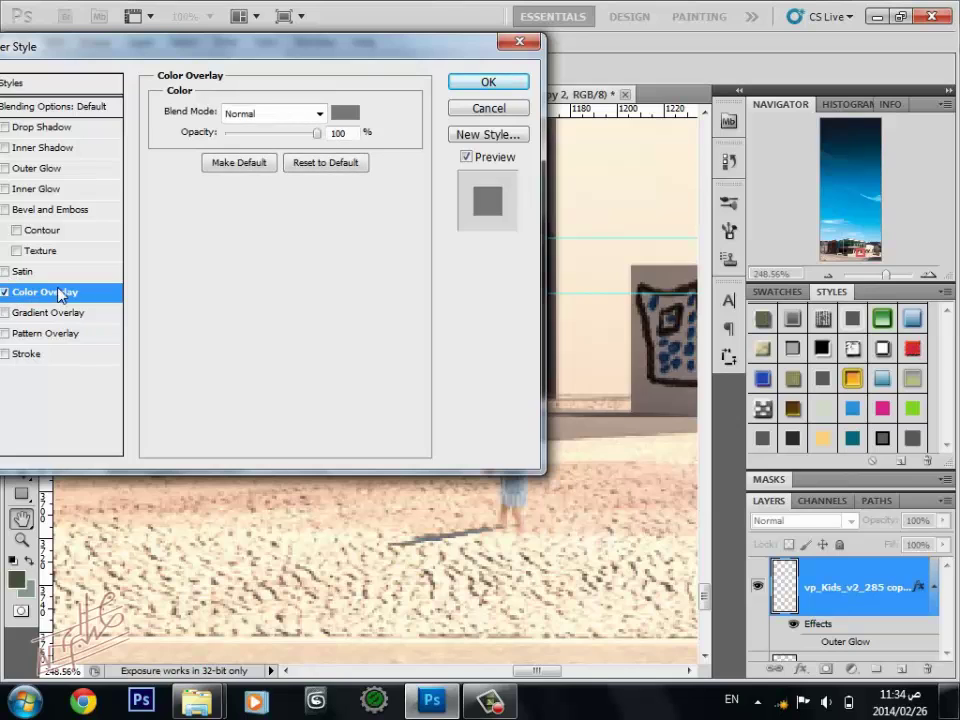
left_click(486, 83)
Set the shadow layer's blend mode to Multiply
left_click(826, 521)
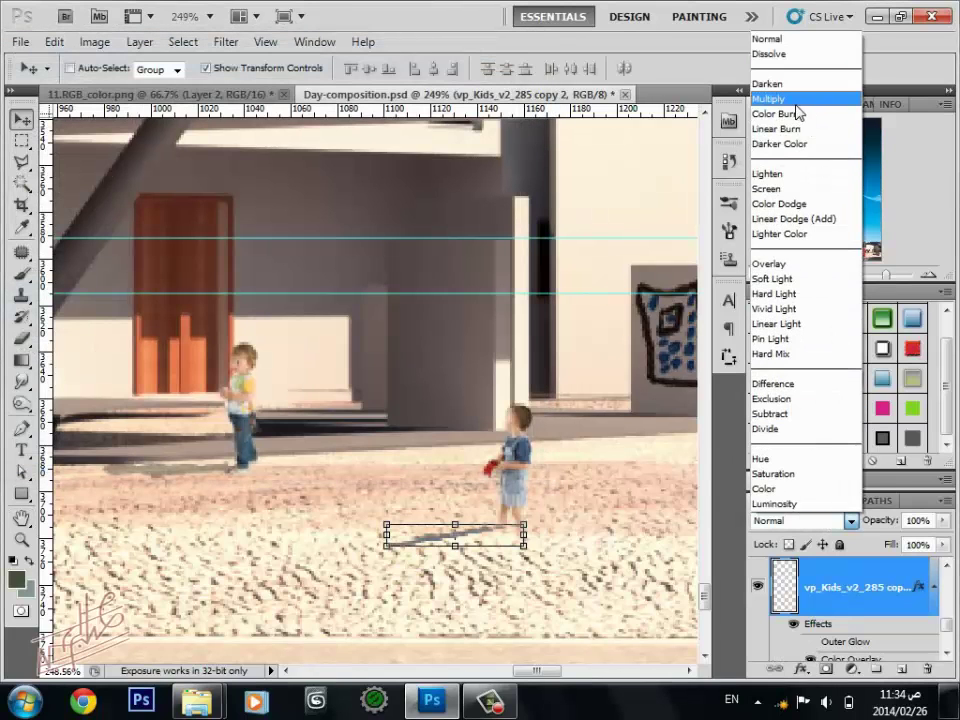
left_click(790, 97)
left_click_drag(497, 551, 467, 467)
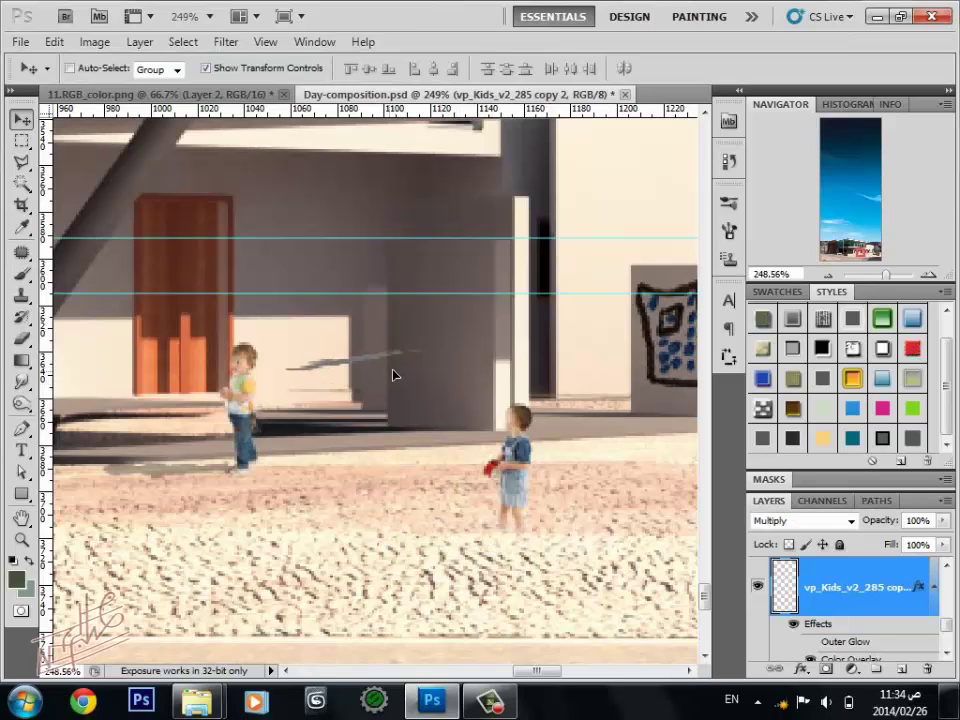
key("ctrl+z")
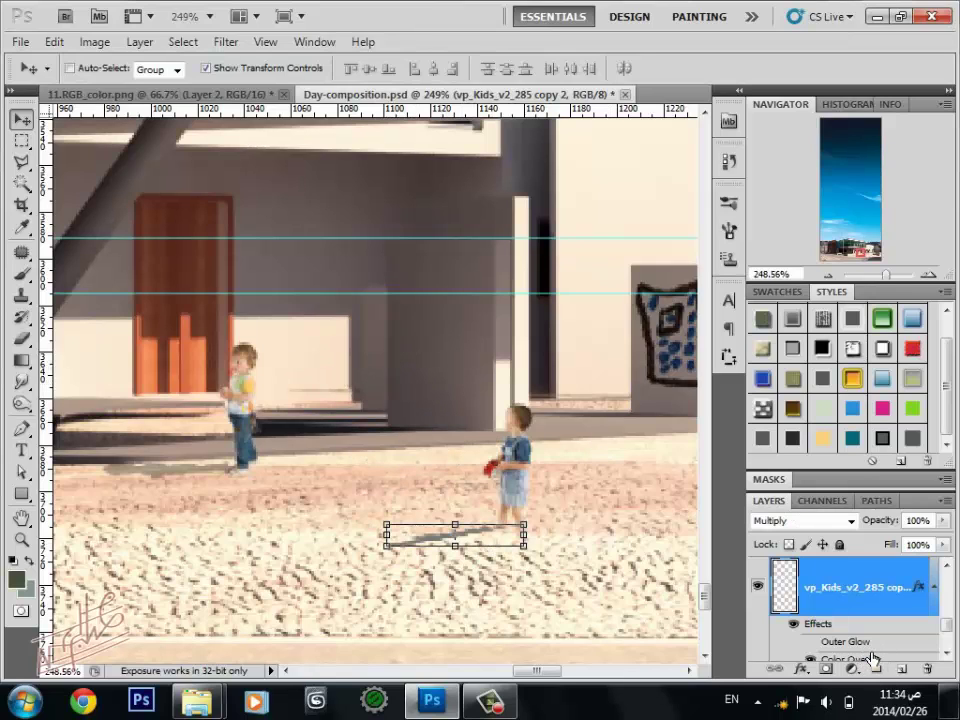
Set the Color Overlay blend to Multiply and the shadow layer's Fill Opacity to 0
double_click(850, 659)
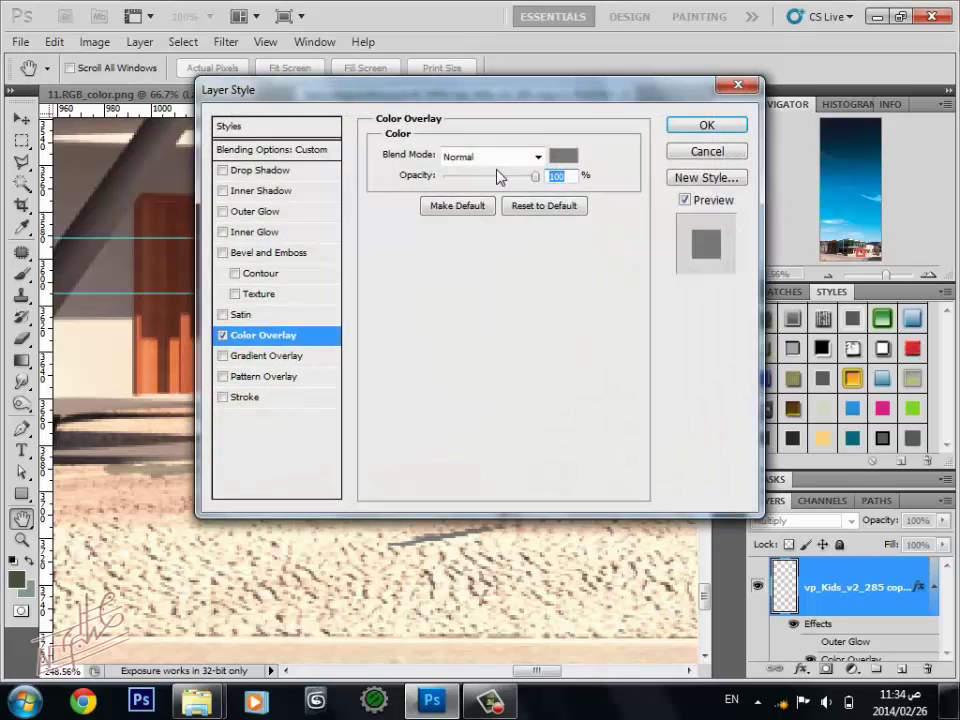
left_click(495, 157)
left_click(493, 235)
left_click(270, 149)
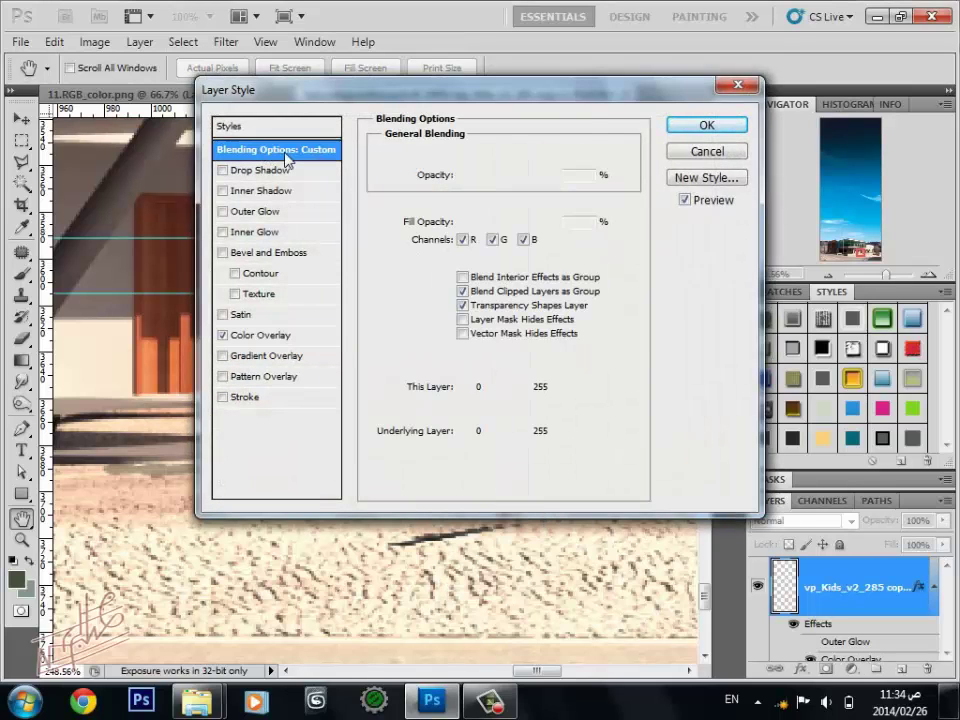
left_click_drag(577, 222, 509, 222)
type("0")
left_click(706, 125)
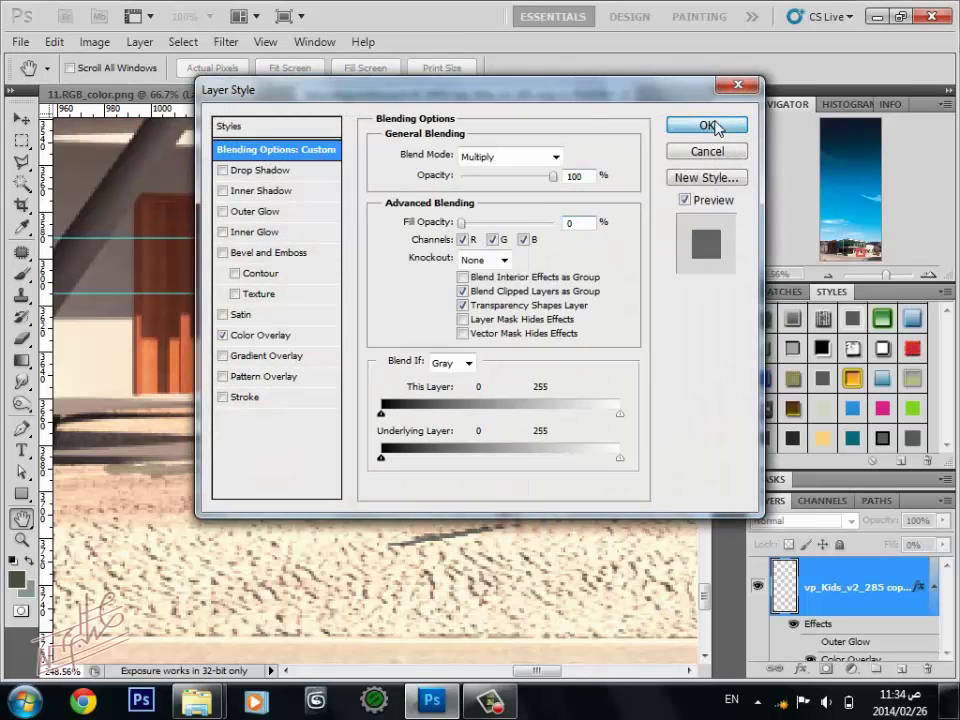
Select the boy together with his shadow and zoom out to 100%
mouse_move(490, 591)
left_mouse_down()
mouse_move(341, 371)
mouse_move(487, 588)
left_mouse_up()
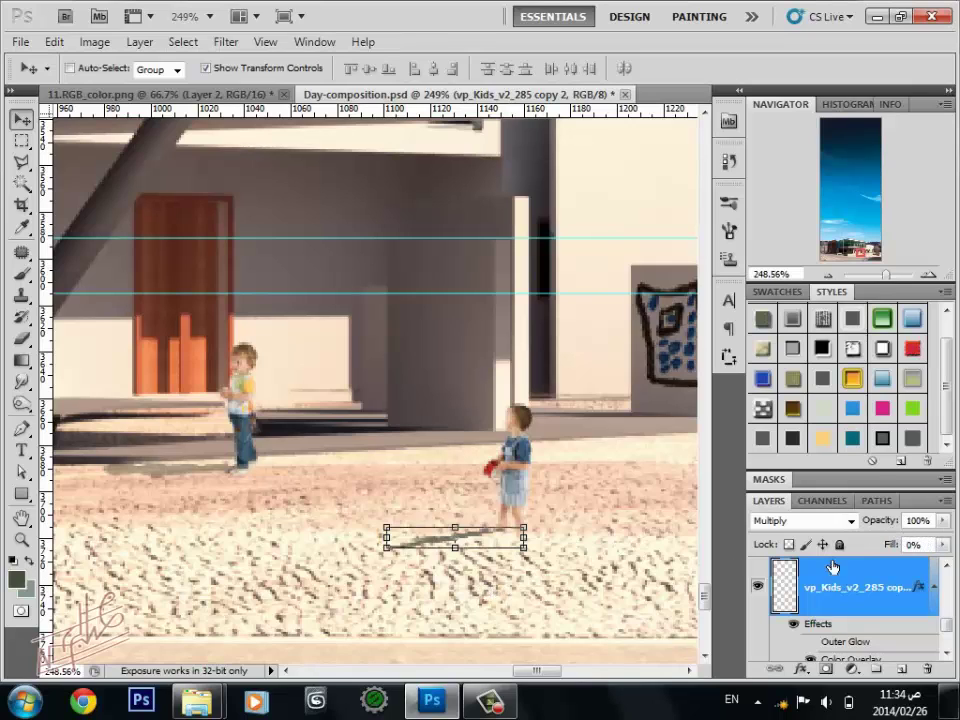
scroll(840, 604, "down", 2)
left_click(845, 640, "shift")
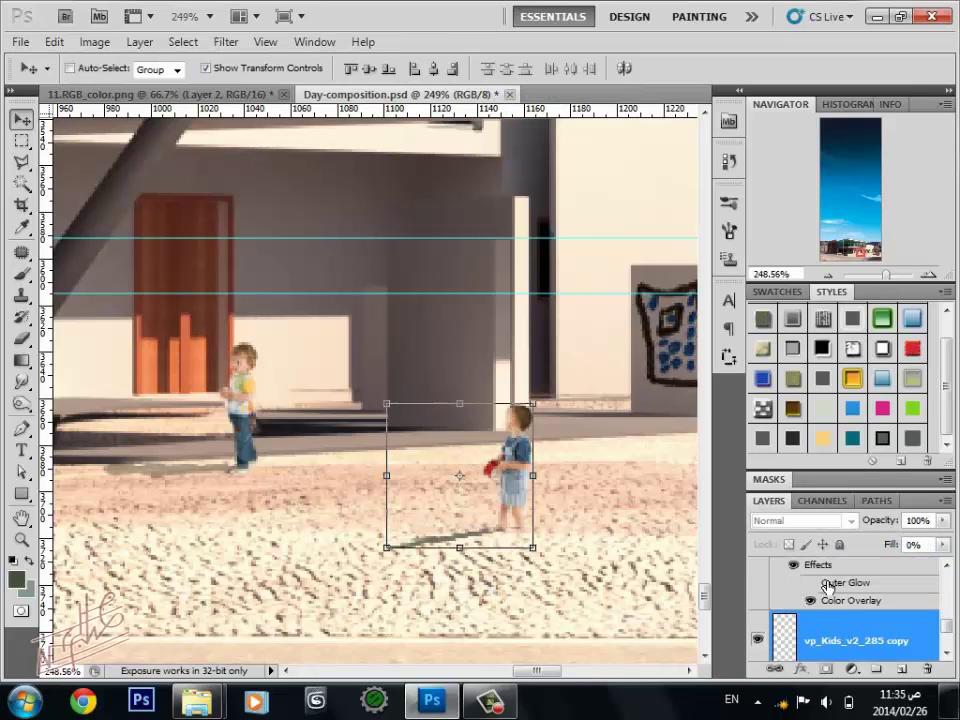
scroll(845, 595, "down", 2)
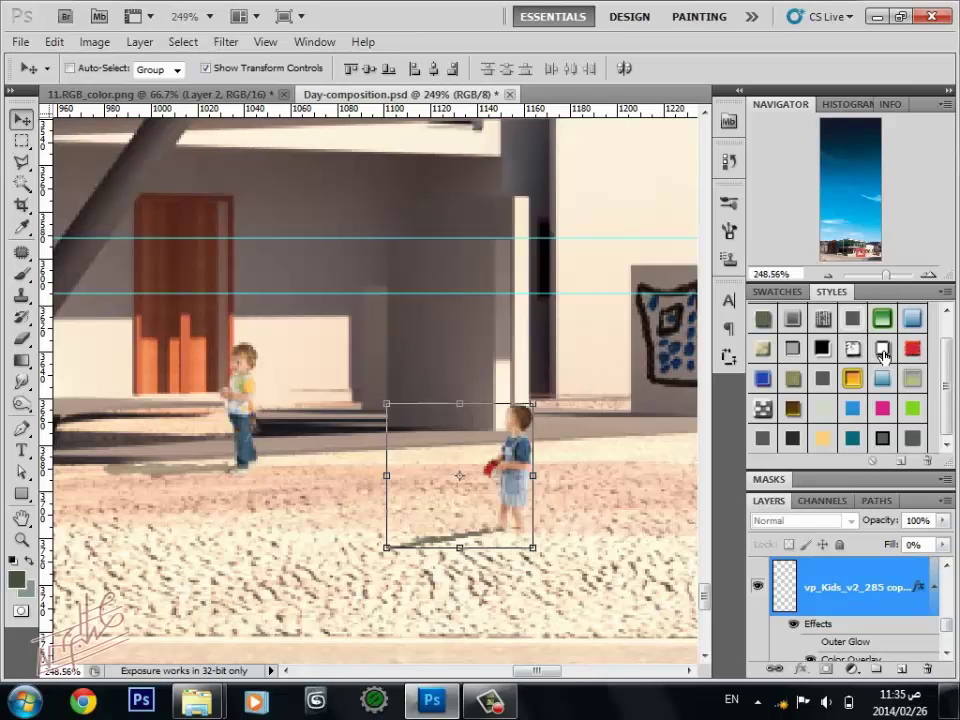
left_click(828, 275)
left_click(828, 275)
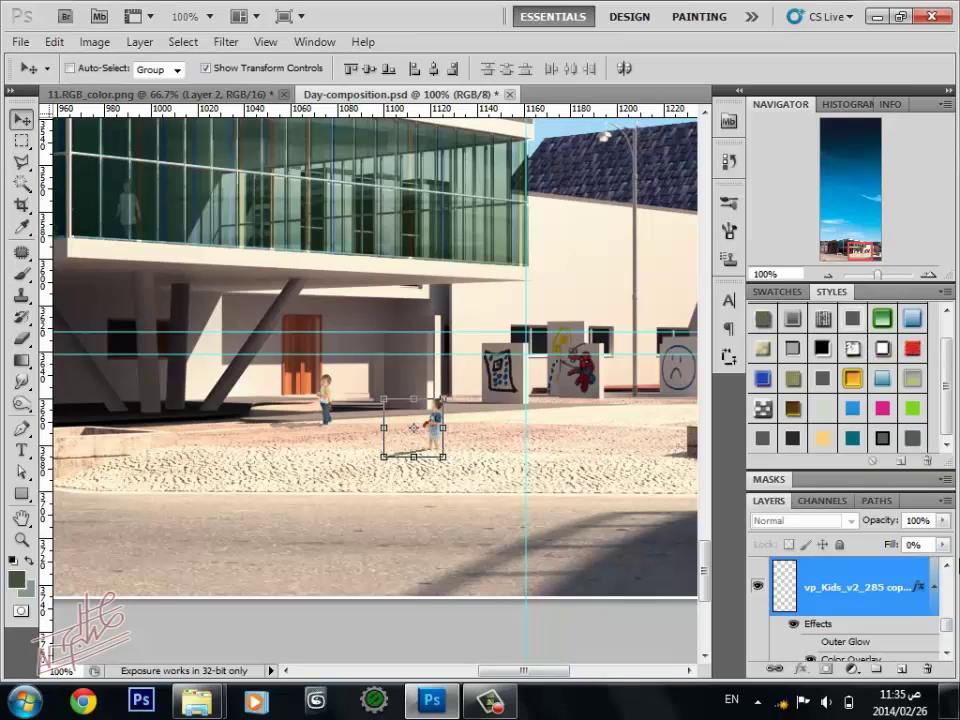
Undo back through History until the second boy and his shadow disappear, showing vp_kids_v1_064 copy
key("ctrl+alt+z")
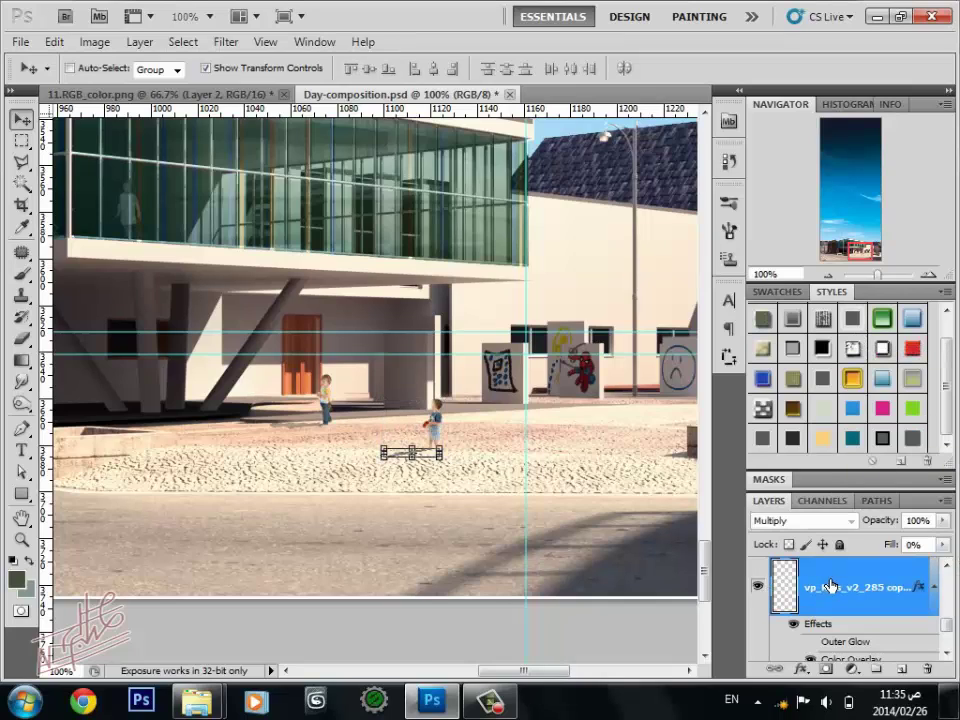
key("ctrl+alt+z")
key("ctrl+alt+z")
key("ctrl+alt+z")
key("ctrl+alt+z")
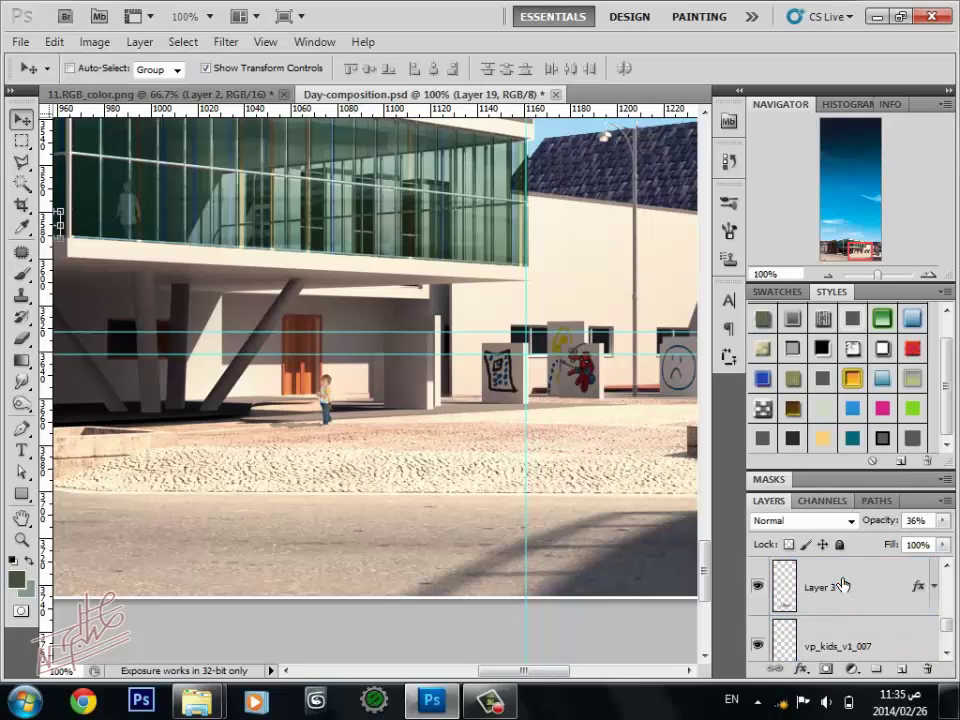
key("ctrl+alt+z")
key("ctrl+alt+z")
key("ctrl+alt+z")
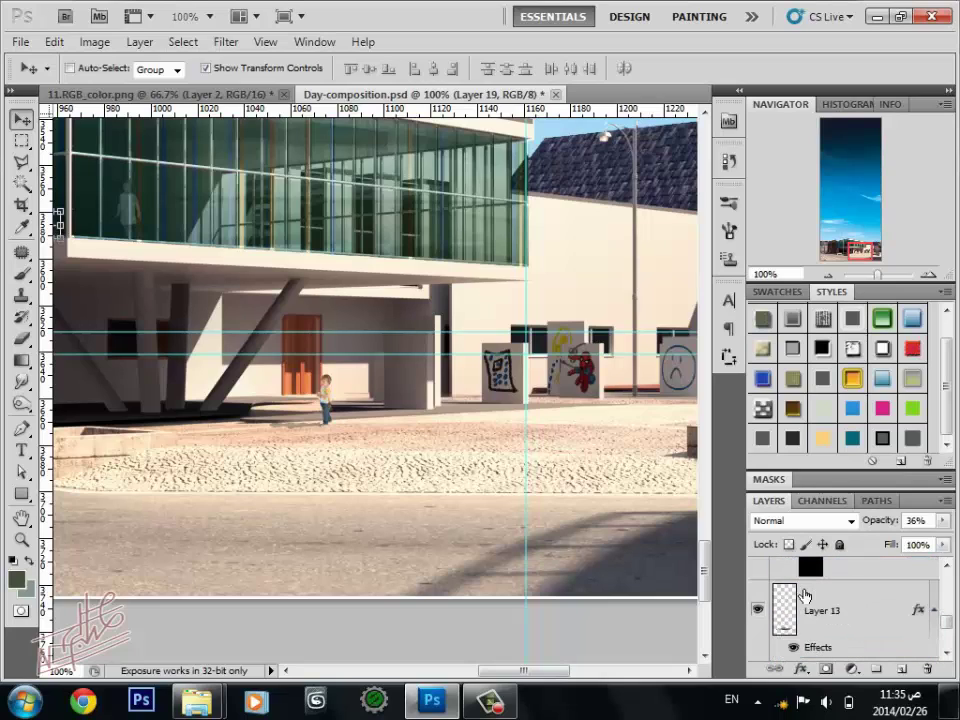
key("ctrl+alt+z")
key("ctrl+alt+z")
key("ctrl+alt+z")
key("ctrl+alt+z")
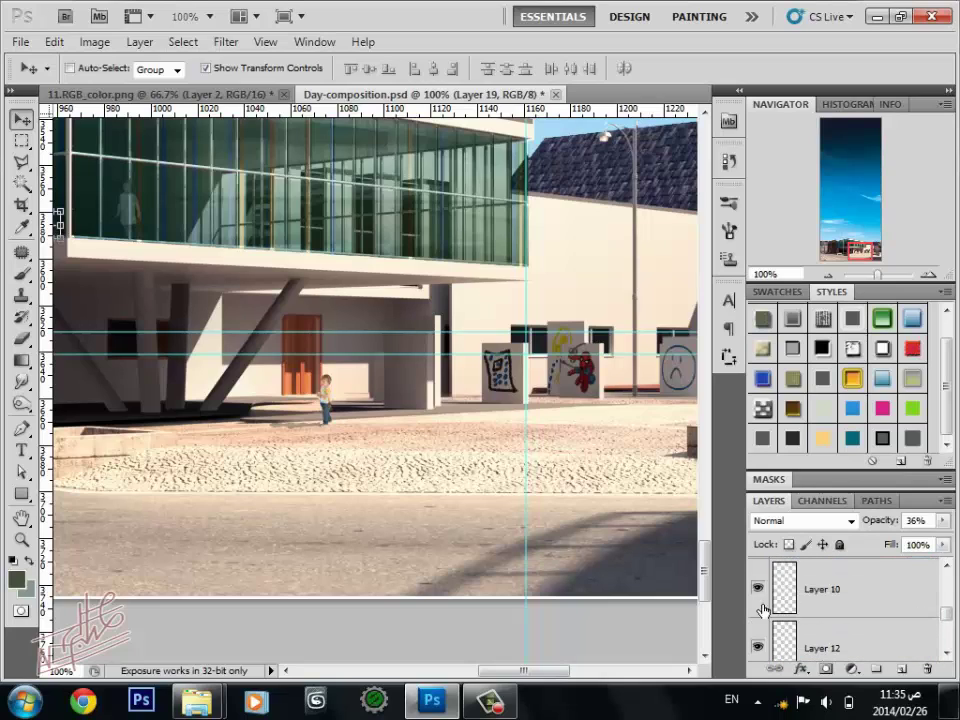
key("ctrl+alt+z")
key("ctrl+alt+z")
key("ctrl+alt+z")
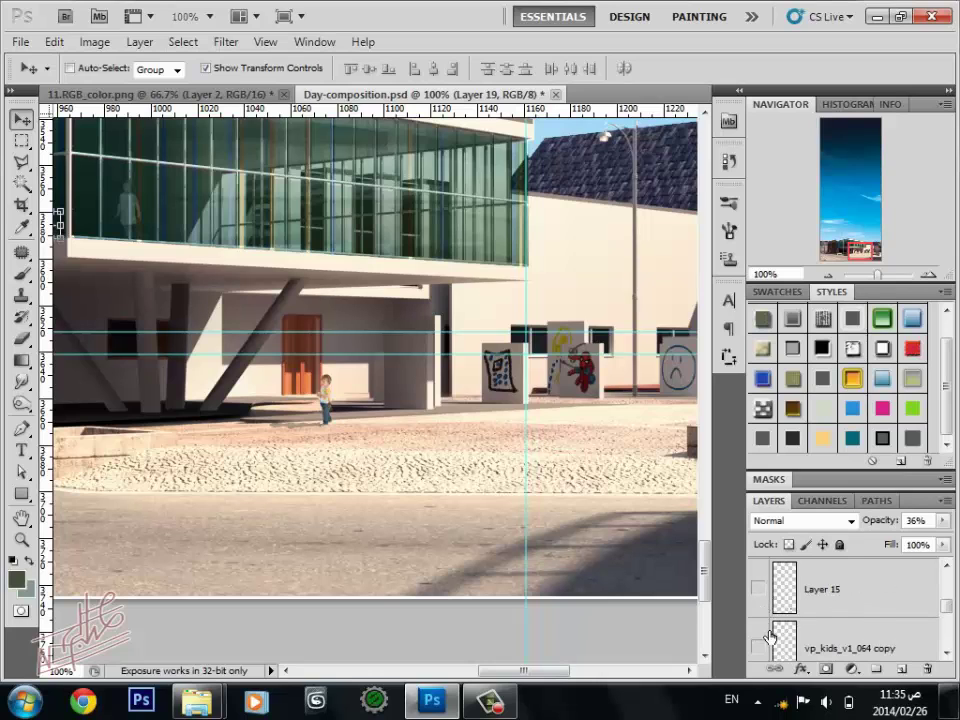
left_click(758, 647)
key("ctrl+alt+z")
left_click_drag(389, 526, 377, 528)
key("ctrl+alt+z")
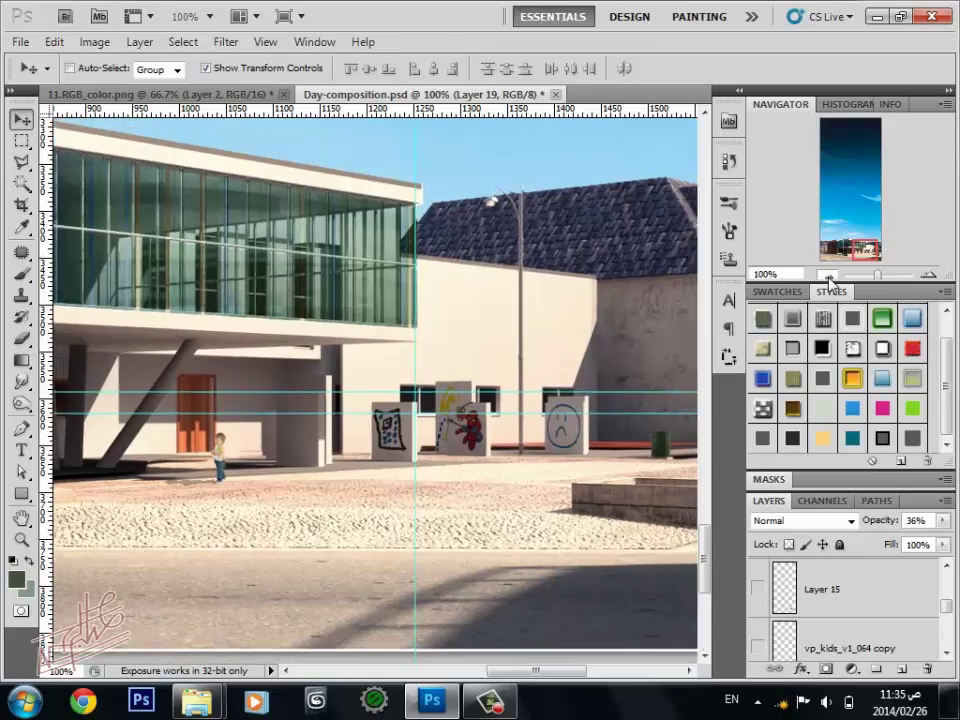
Zoom out to 66.7% and toggle the vp_kids_v1_064 copy layer to compare the street
left_click(828, 276)
left_click_drag(240, 450, 452, 500)
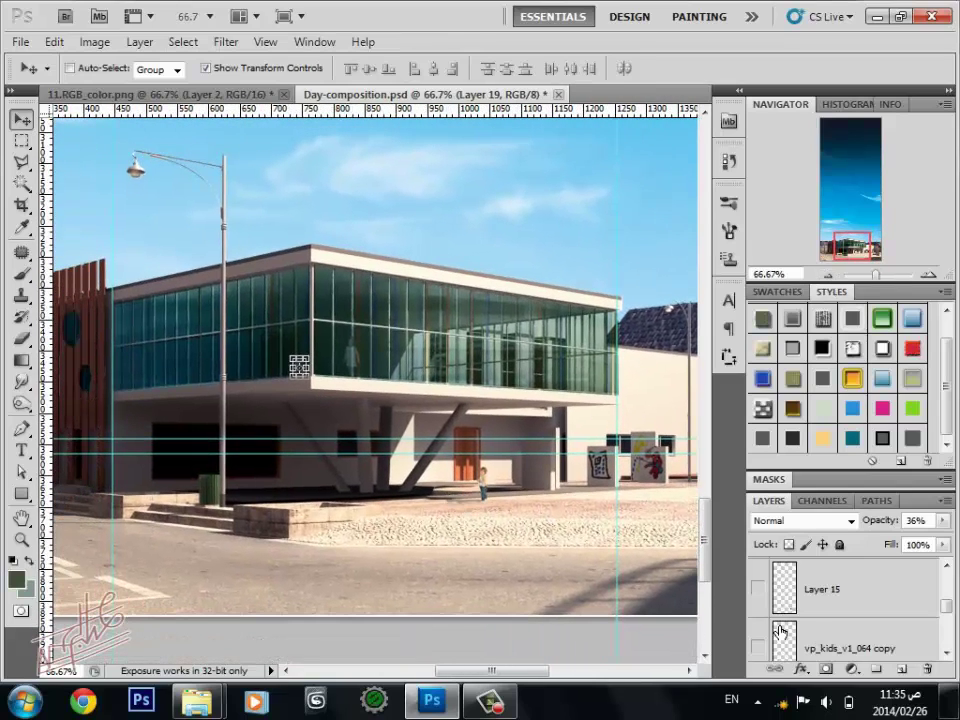
left_click(758, 647)
left_click_drag(492, 606, 615, 594)
left_click(762, 648)
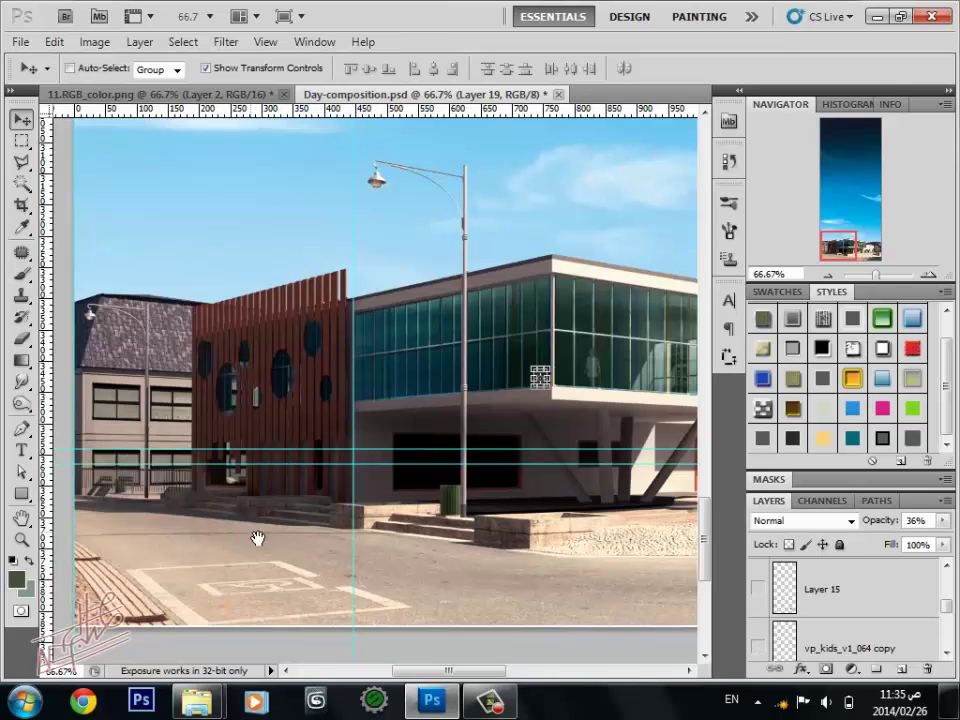
left_click_drag(257, 538, 328, 529)
left_click(764, 651)
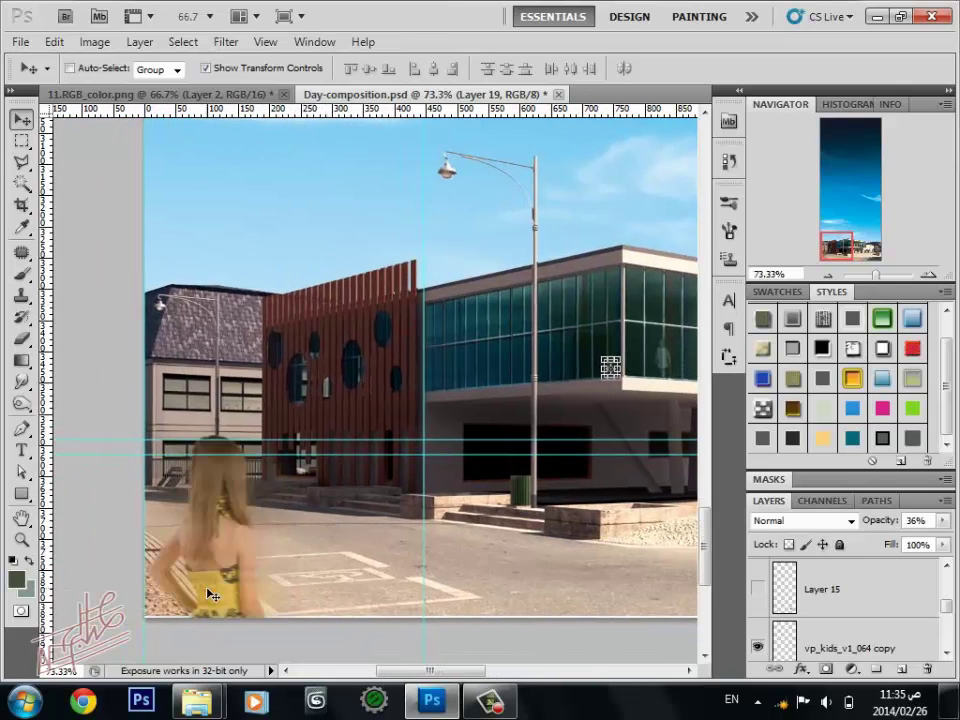
Navigate to the lower-left foreground and select the girl cutout's layer
scroll(220, 560, "up", 3)
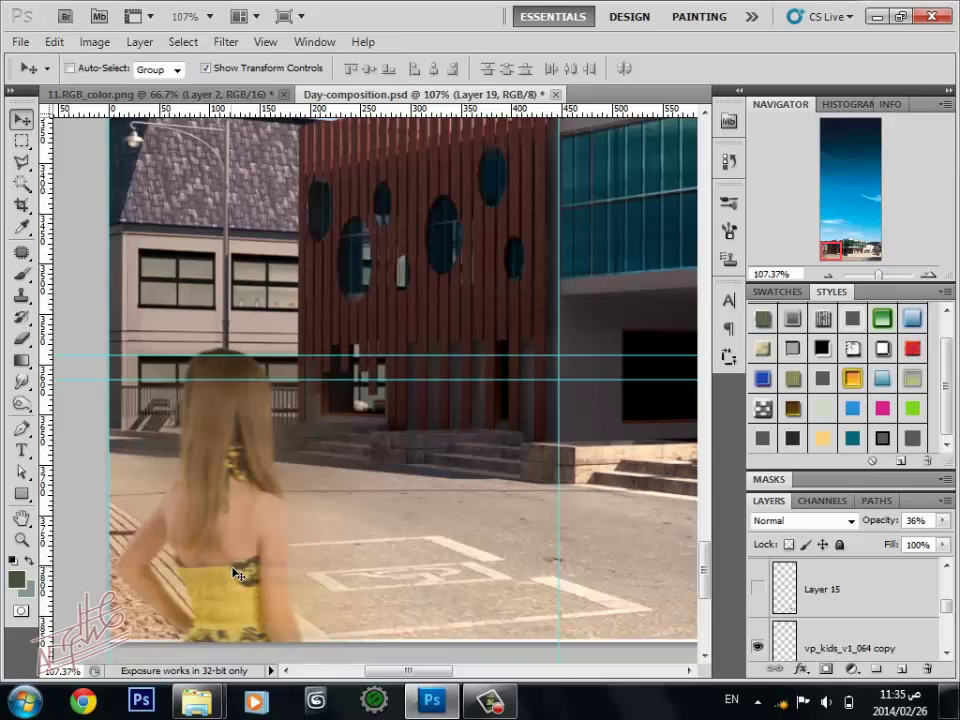
scroll(272, 575, "down", 2)
scroll(285, 562, "down", 1)
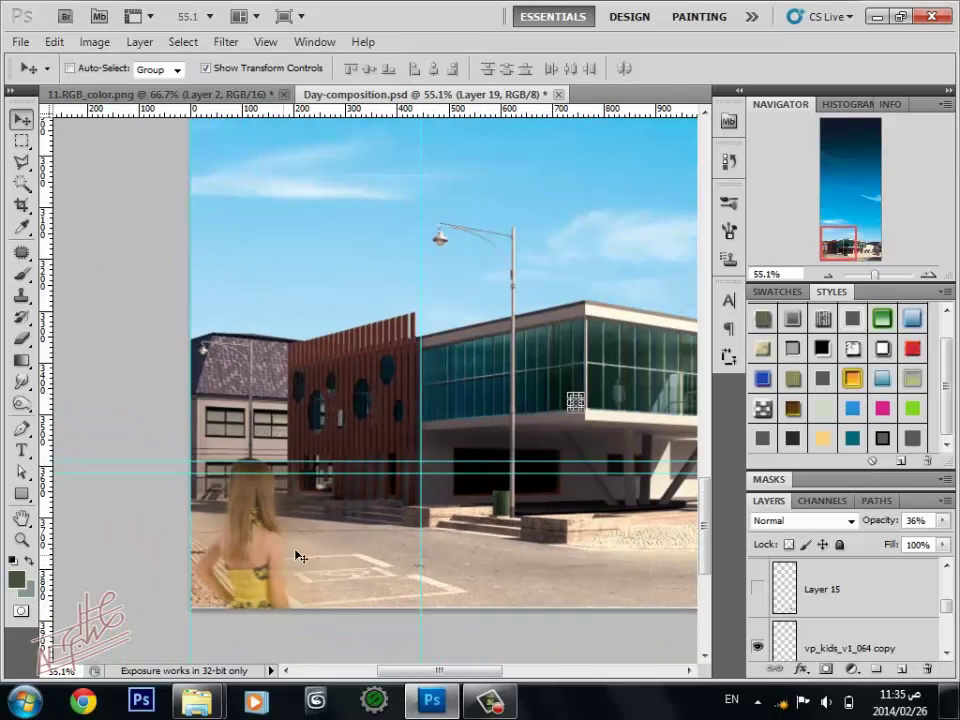
scroll(236, 570, "up", 3)
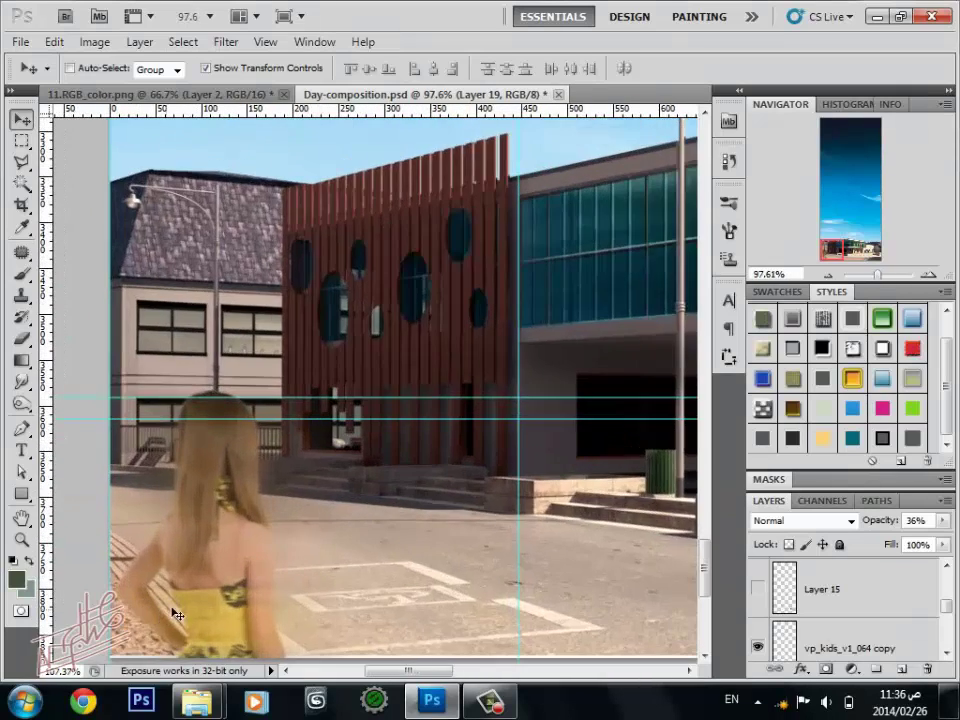
scroll(285, 565, "up", 2)
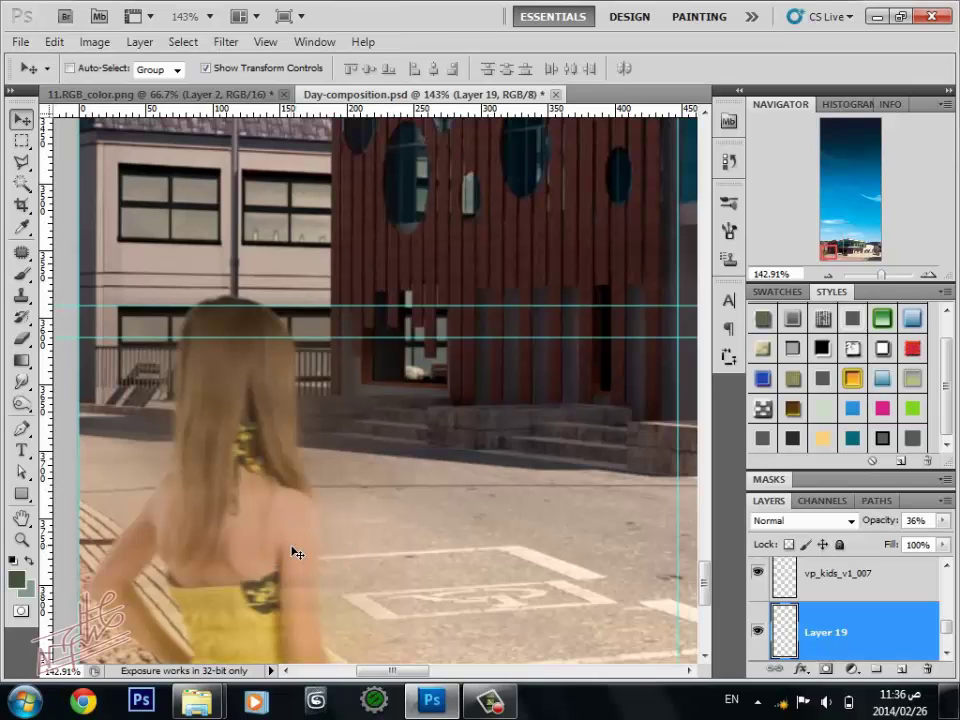
scroll(297, 553, "down", 2)
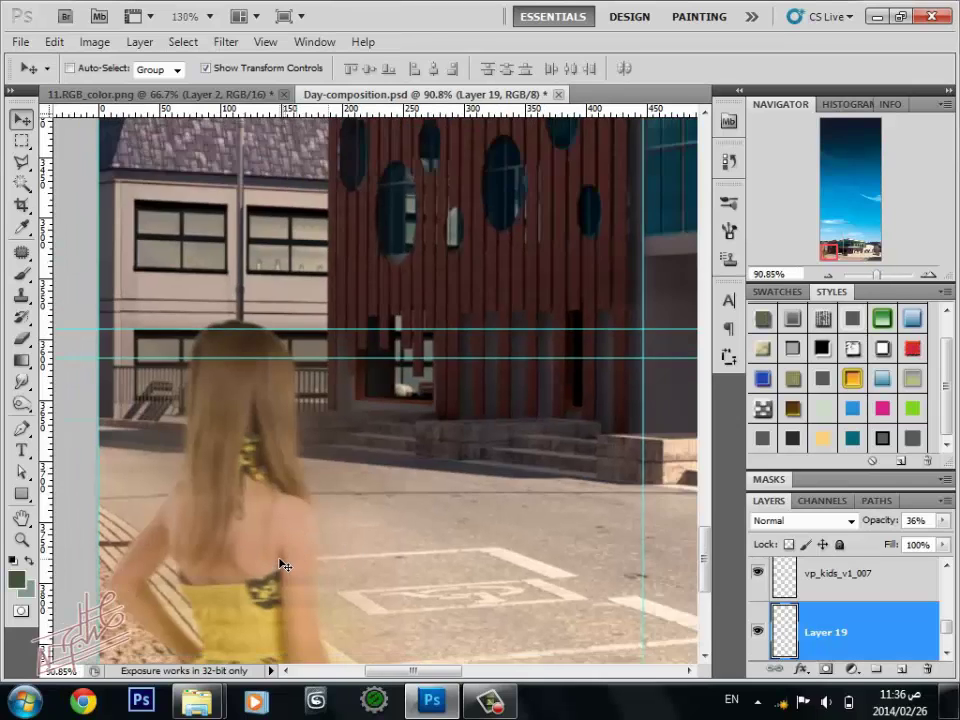
scroll(283, 564, "down", 1)
scroll(257, 583, "down", 1)
scroll(253, 585, "down", 2)
scroll(360, 583, "up", 1)
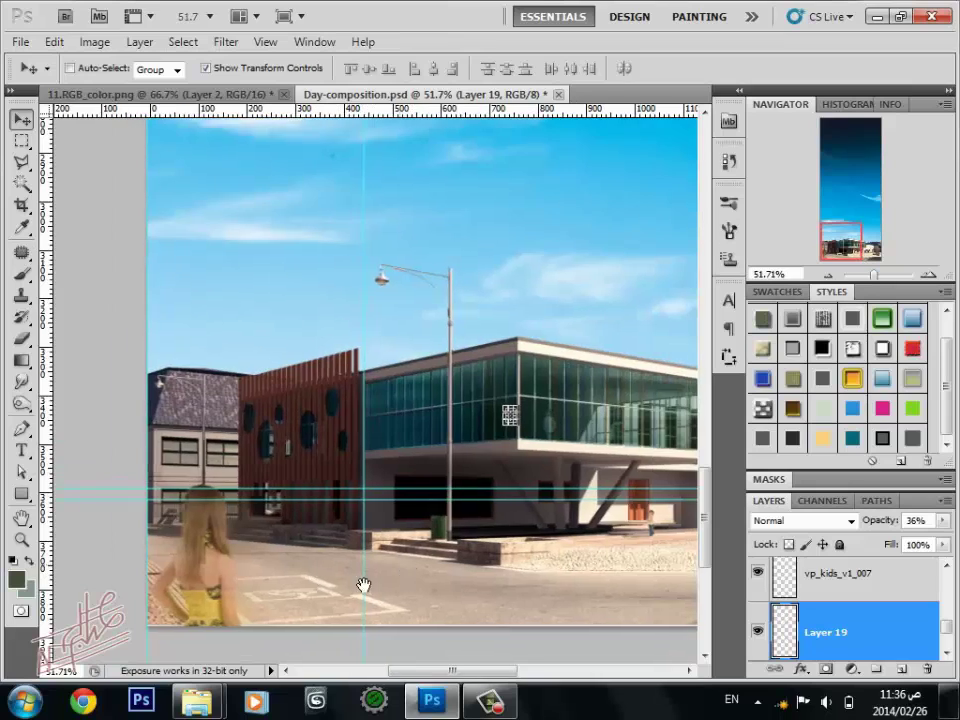
scroll(336, 591, "right", 1)
scroll(385, 610, "down", 1)
scroll(398, 600, "right", 1)
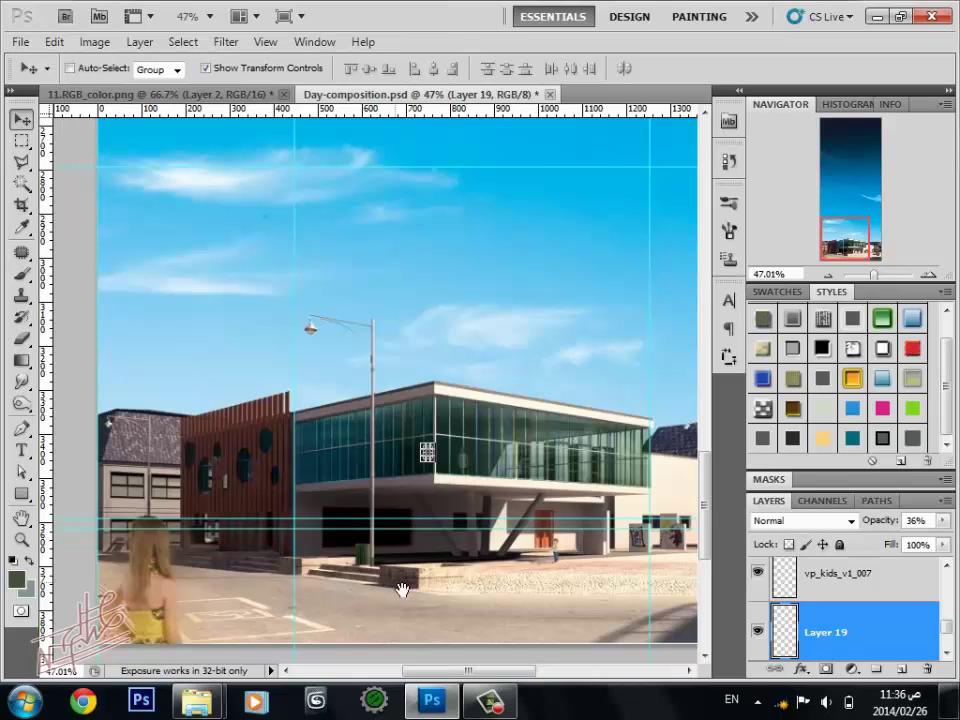
left_click_drag(400, 590, 372, 591)
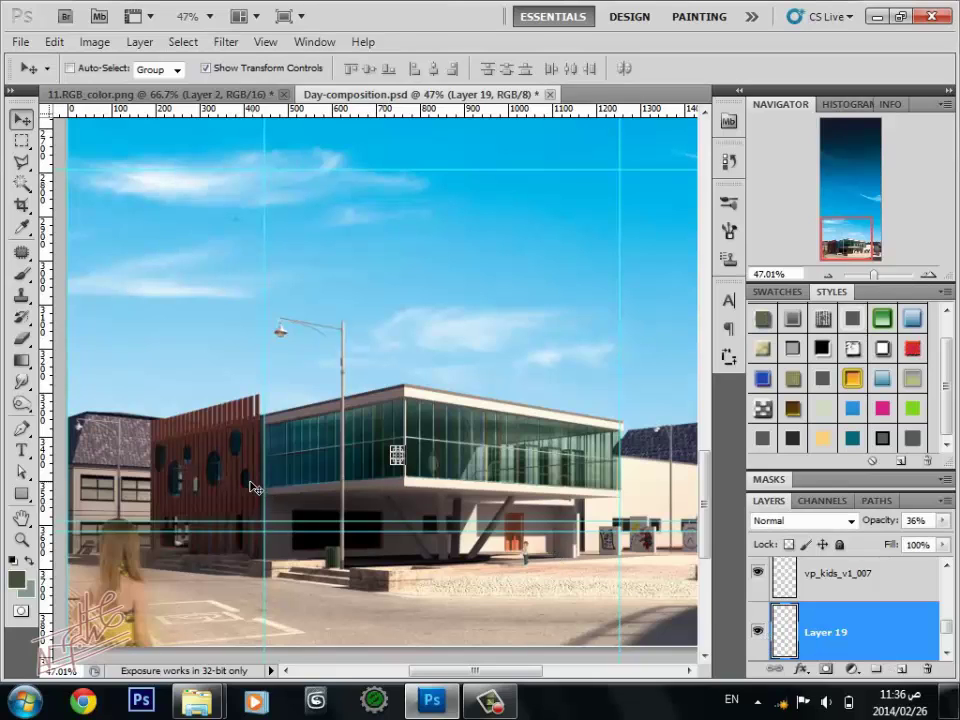
left_click_drag(240, 476, 298, 471)
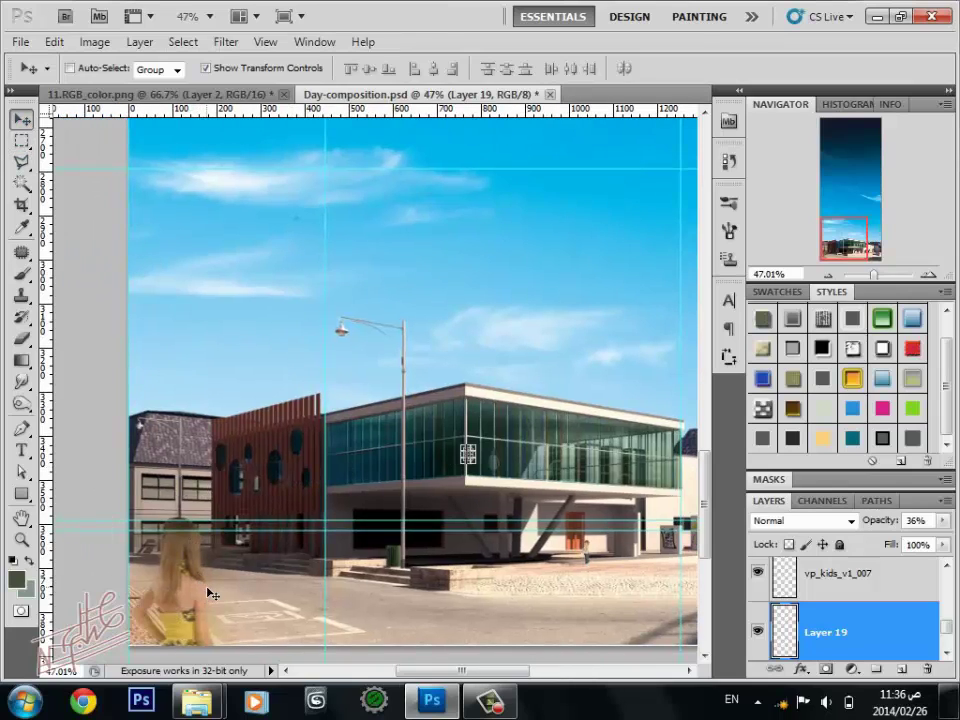
left_click(197, 601, "ctrl")
Nudge the girl slightly right, zoom in around her to about 91.6%, and pick the Multiply brush
left_click_drag(197, 601, 252, 600)
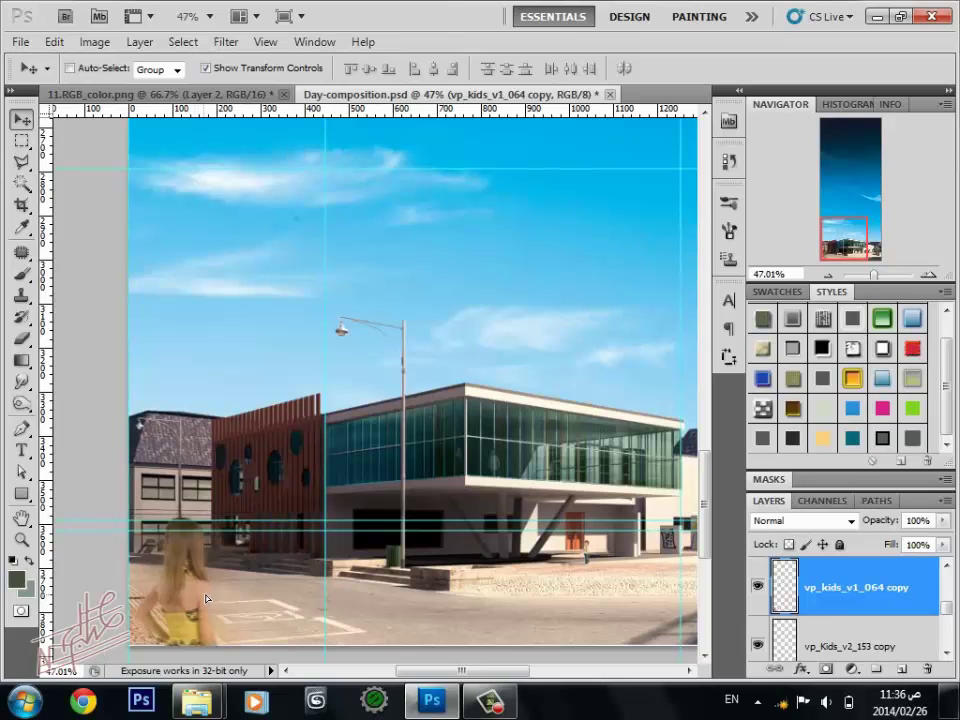
scroll(252, 600, "up", 2)
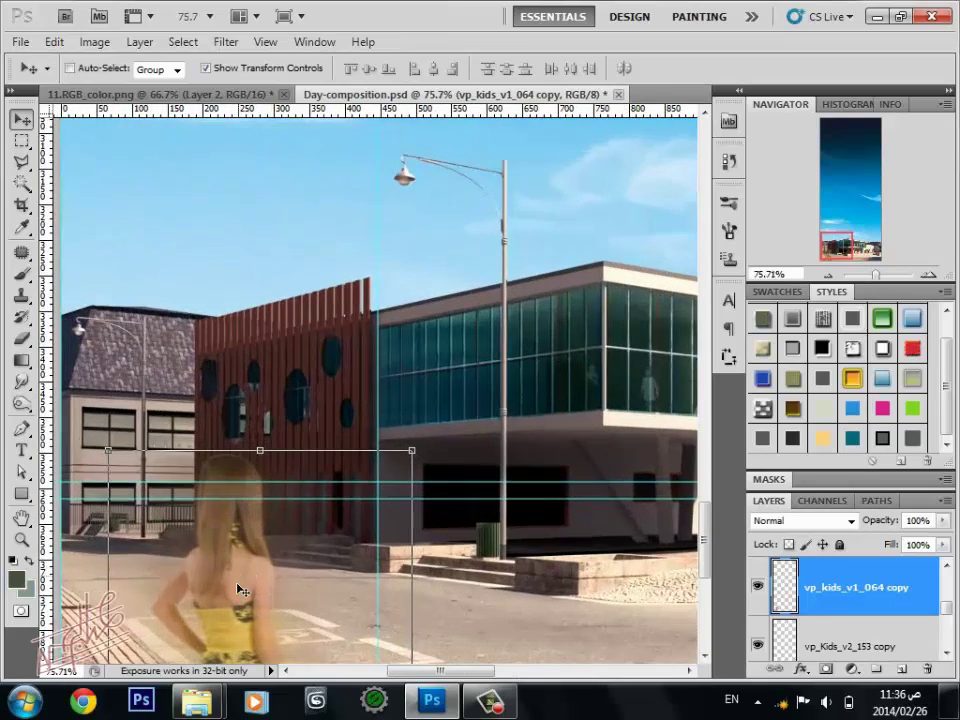
scroll(253, 608, "up", 2)
scroll(257, 523, "down", 1)
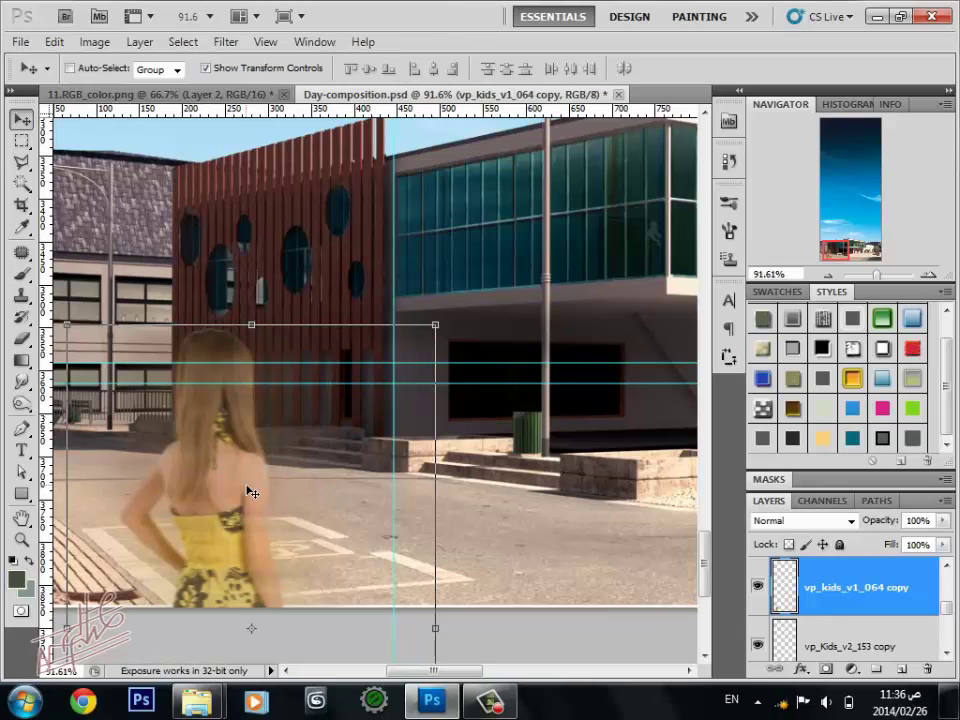
key("b")
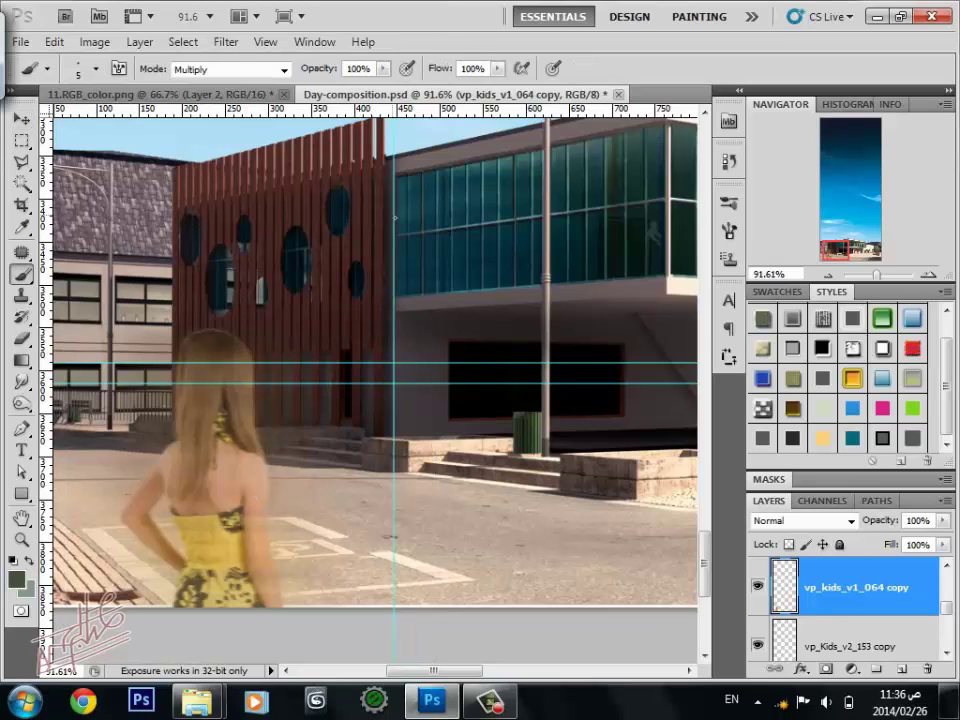
Make the brush tip fully hard and larger
right_click(290, 438)
mouse_move(317, 474)
left_mouse_down()
mouse_move(364, 475)
mouse_move(386, 513)
mouse_move(576, 513)
left_mouse_up()
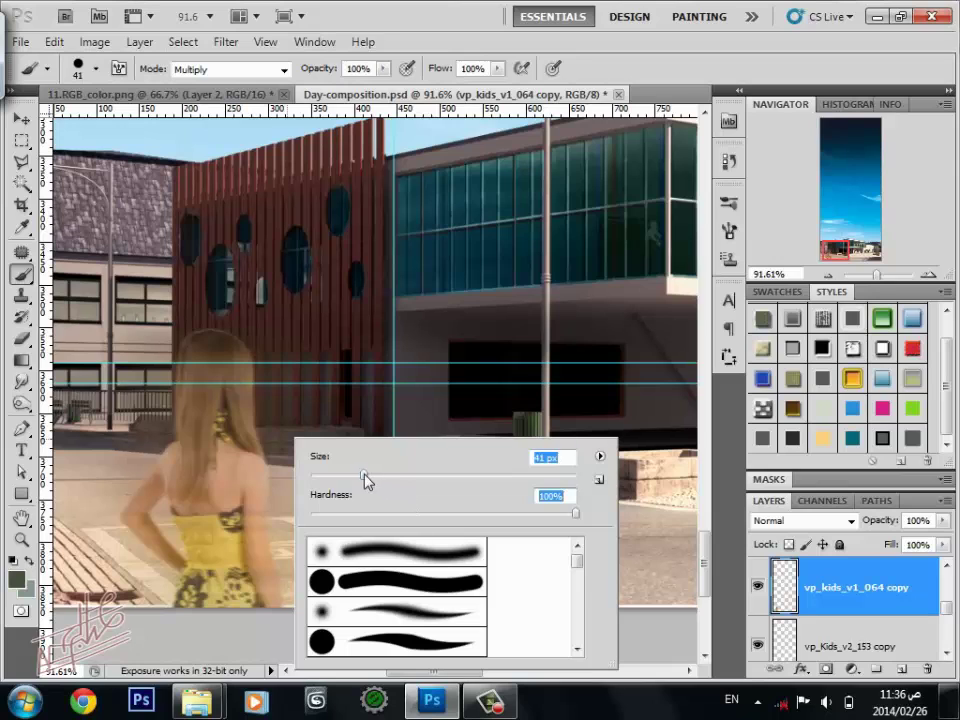
left_click_drag(364, 475, 382, 475)
Choose a dark olive-grey foreground colour and shrink the brush to 8 px
key("Escape")
key("i")
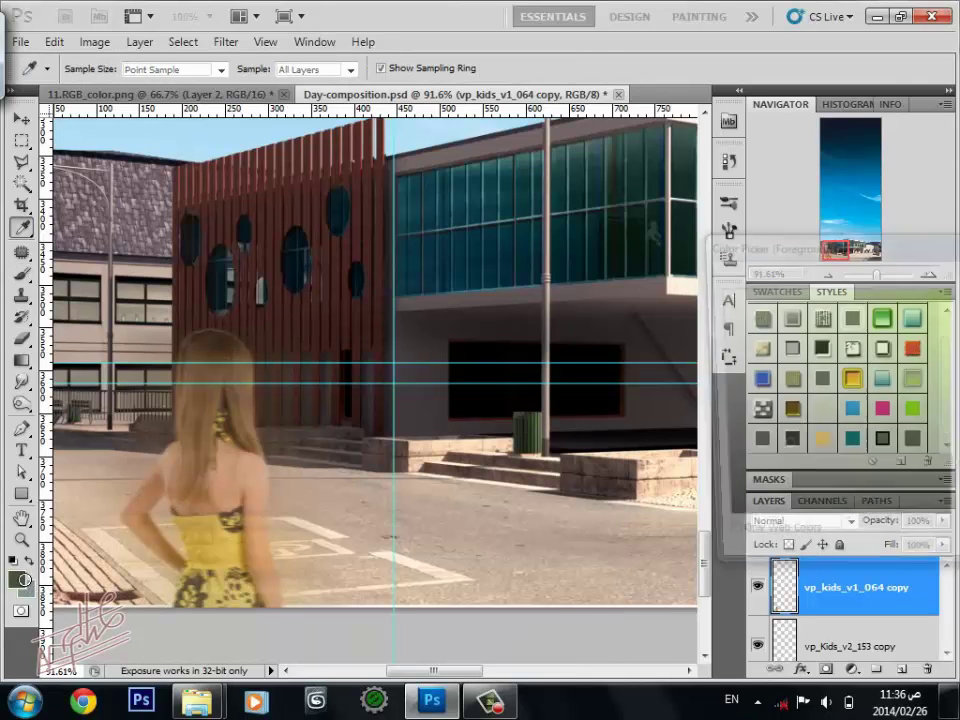
left_click(16, 579)
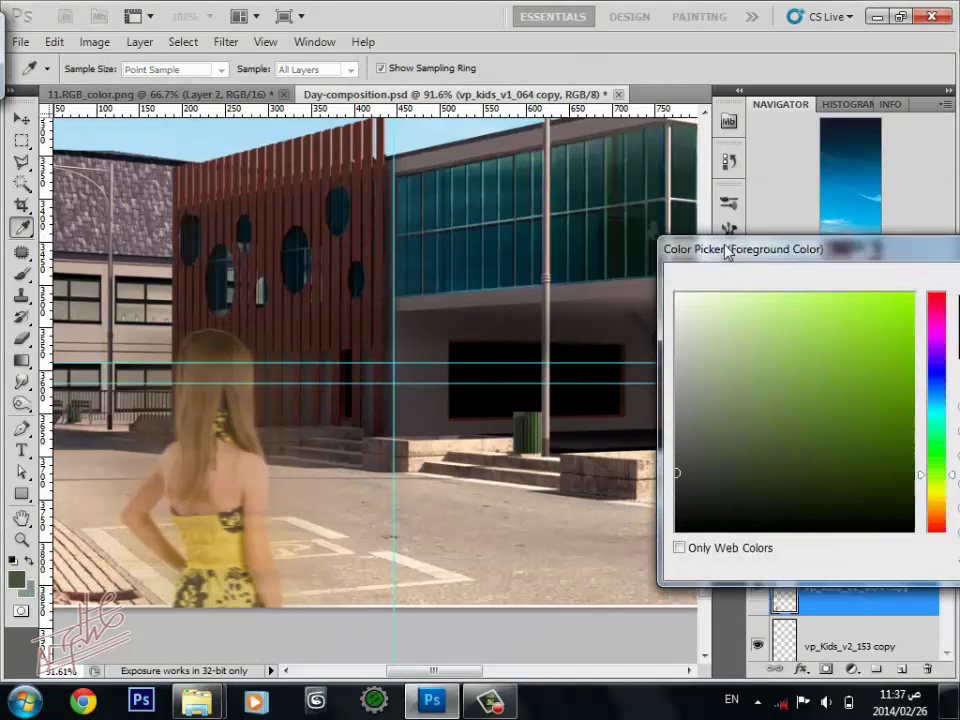
left_click(926, 304)
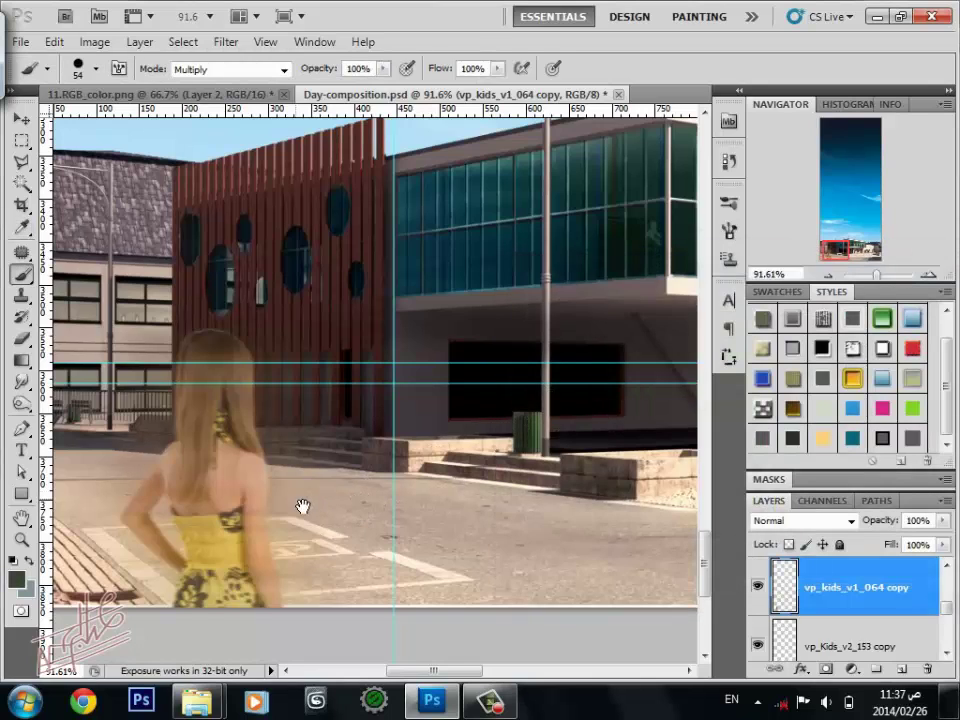
mouse_move(300, 508)
left_mouse_down()
mouse_move(386, 437)
mouse_move(330, 407)
left_mouse_up()
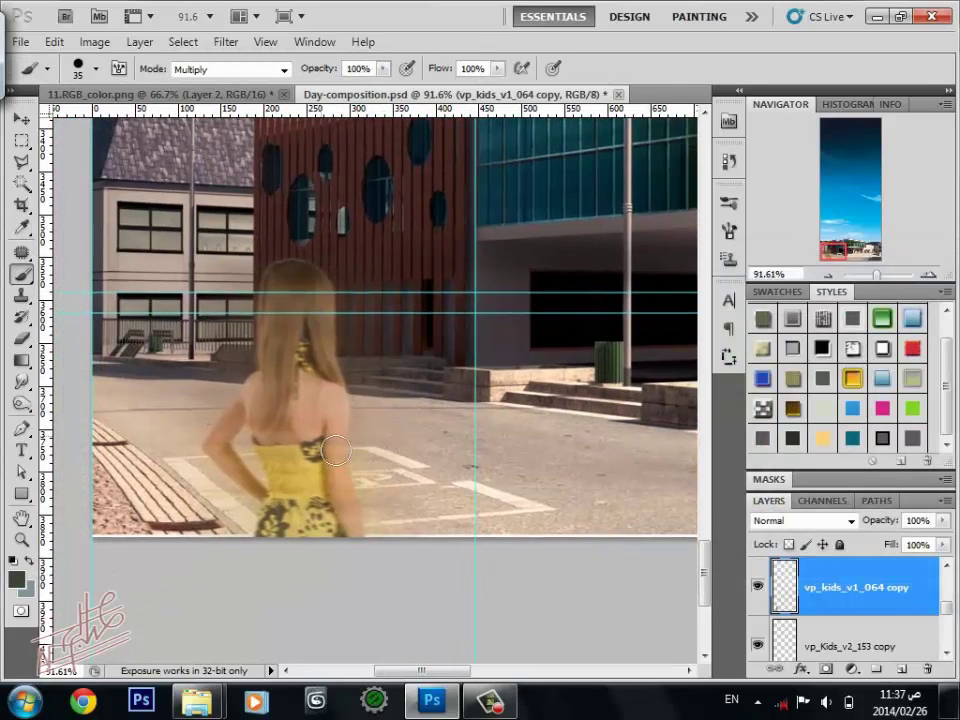
key("bracketleft")
key("bracketleft")
key("bracketleft")
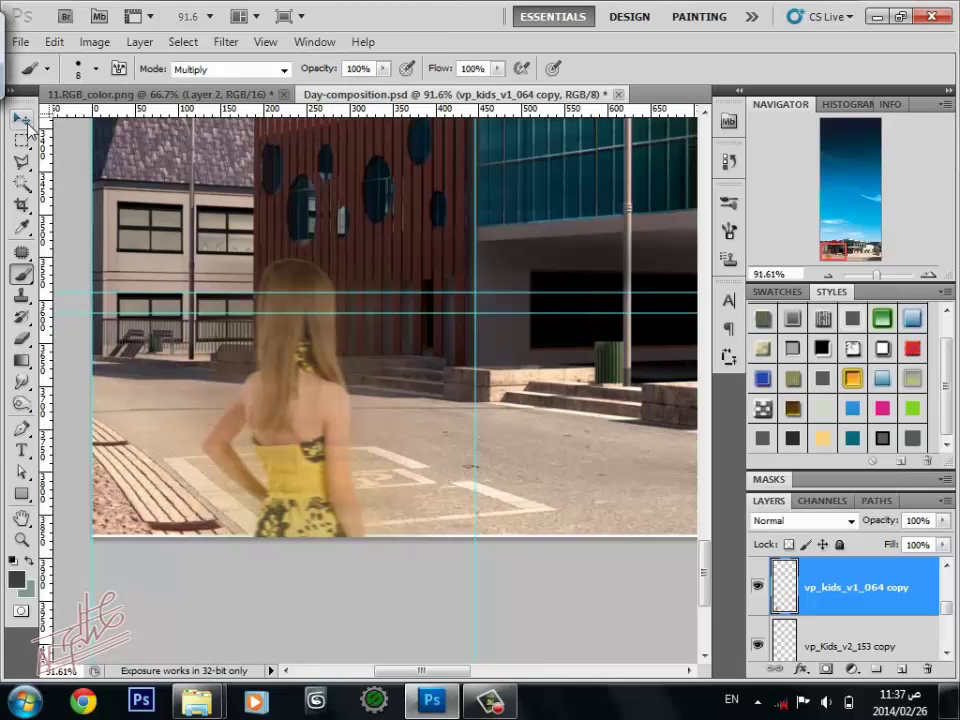
key("v")
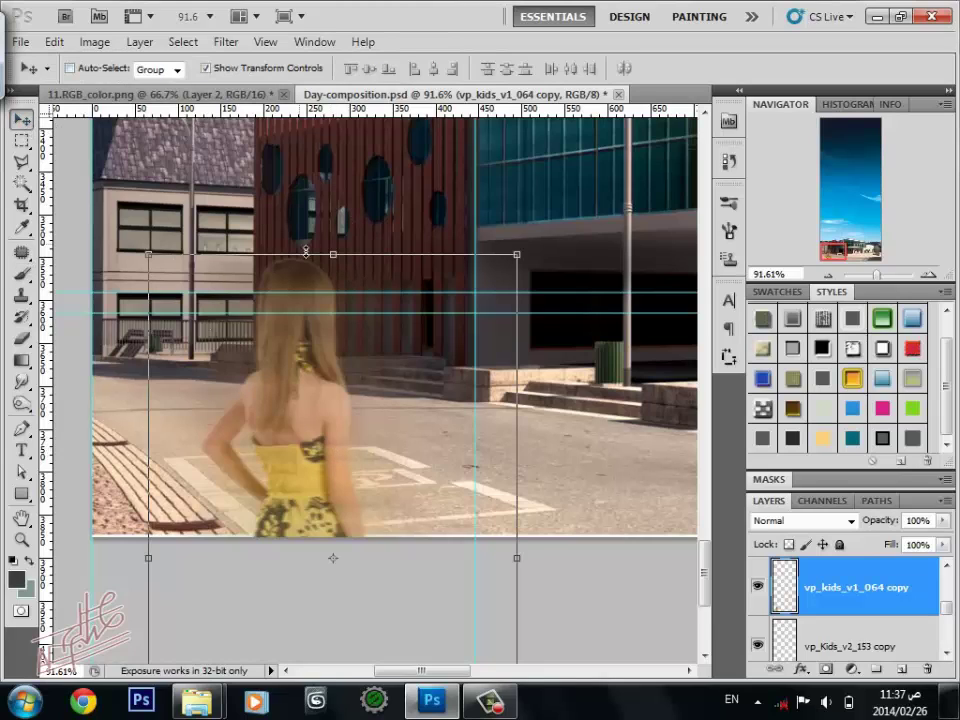
right_click(333, 255)
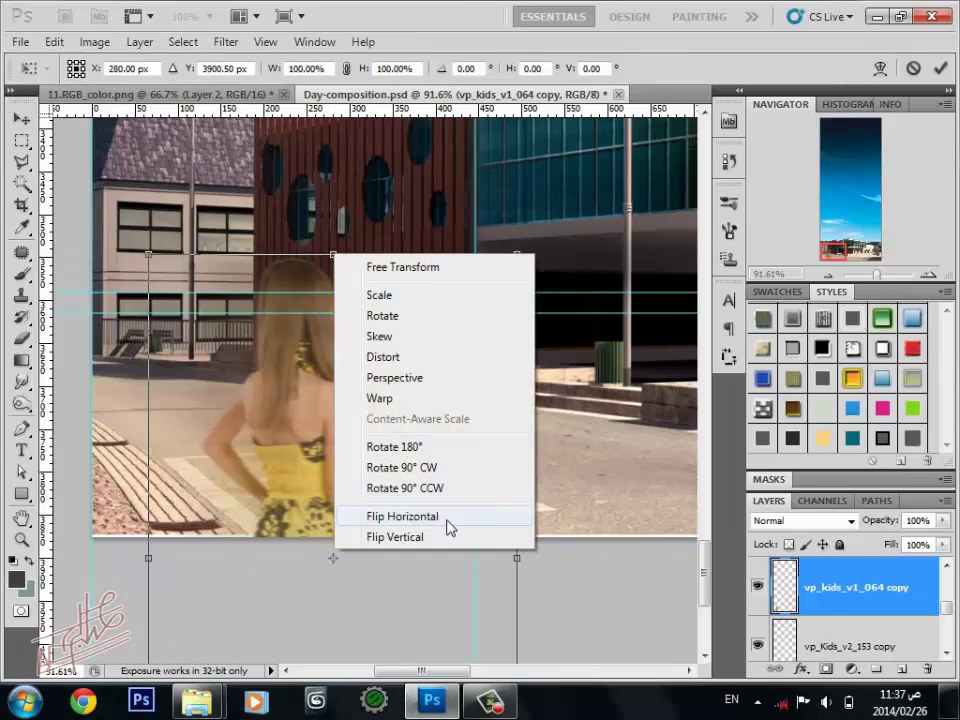
left_click(447, 518)
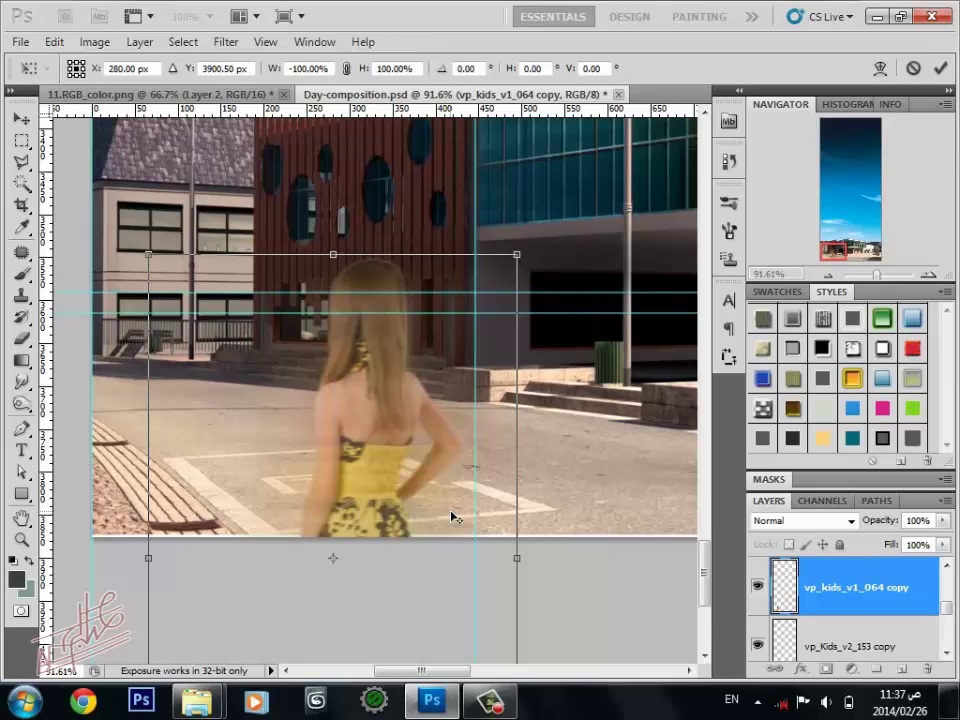
key("Return")
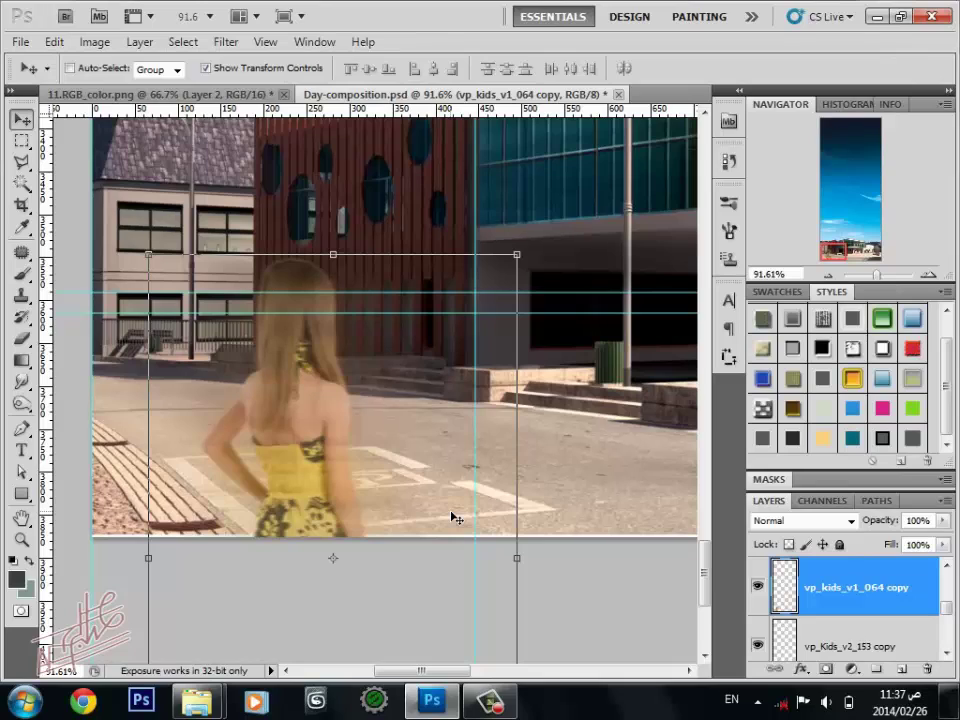
key("alt")
Add a new shading layer and set the brush to 41% opacity with a fully soft tip
key("b")
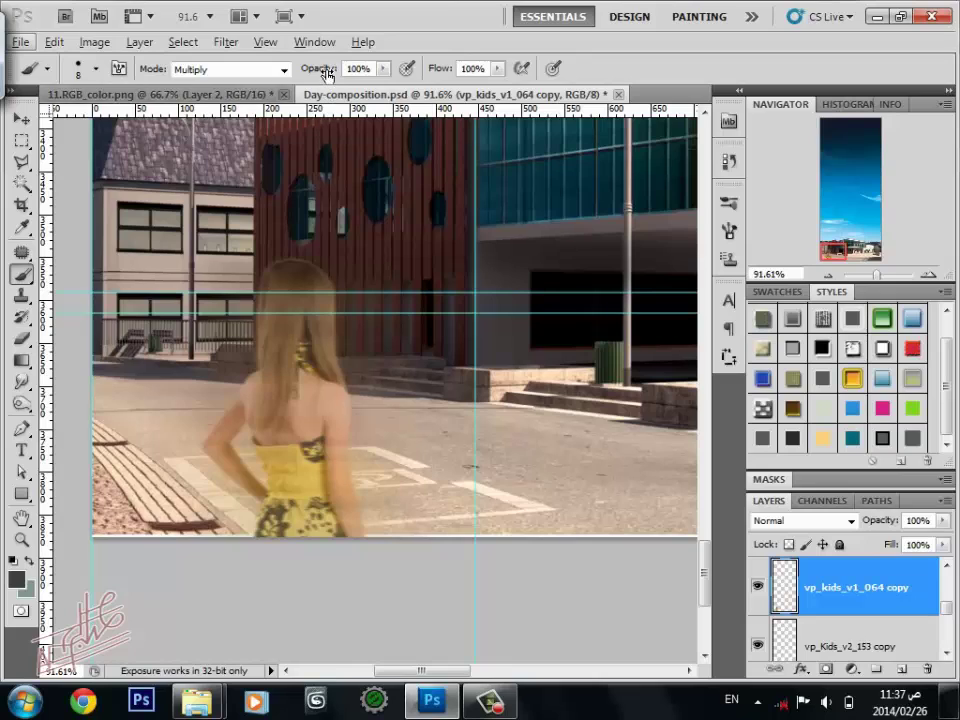
mouse_move(321, 69)
left_mouse_down()
mouse_move(284, 76)
mouse_move(205, 59)
left_mouse_up()
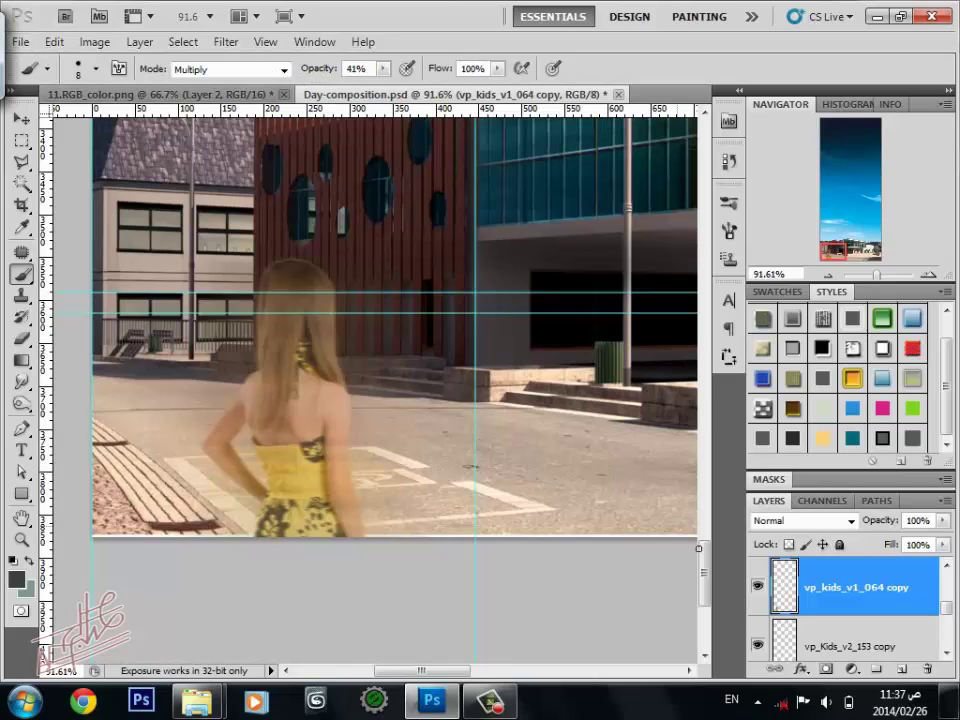
left_click(905, 669)
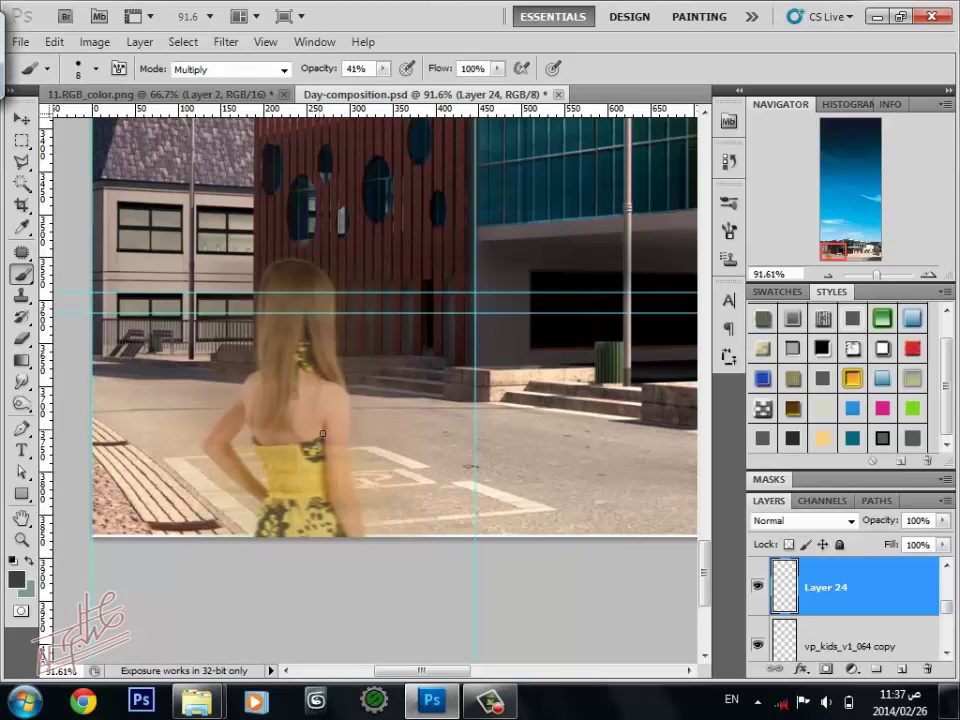
key("ctrl")
right_click(336, 442)
left_click_drag(450, 520, 352, 517)
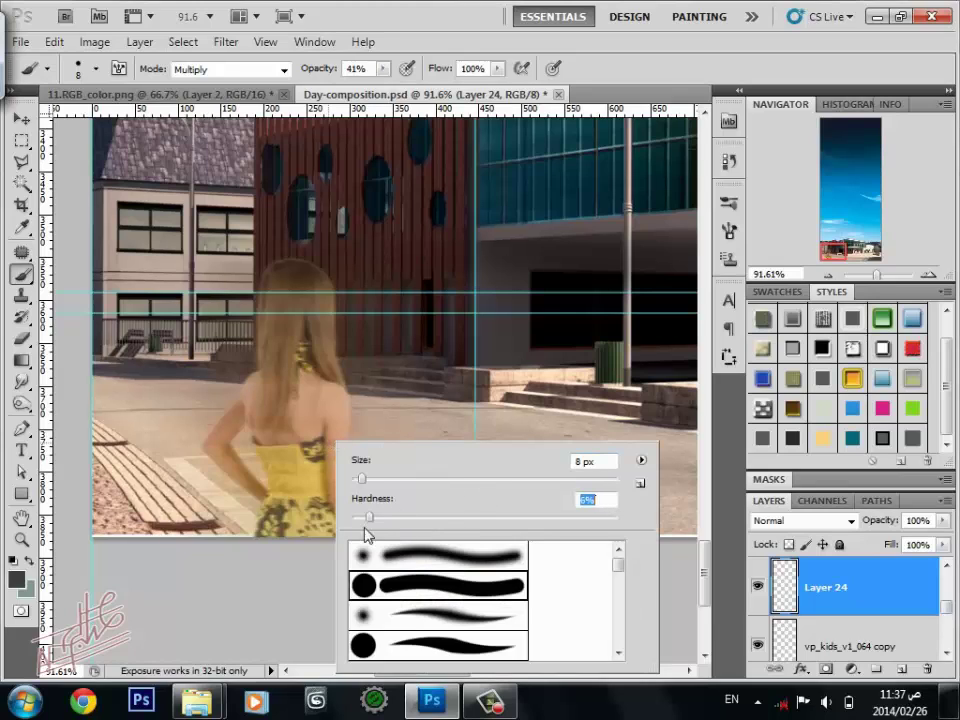
left_click(324, 430)
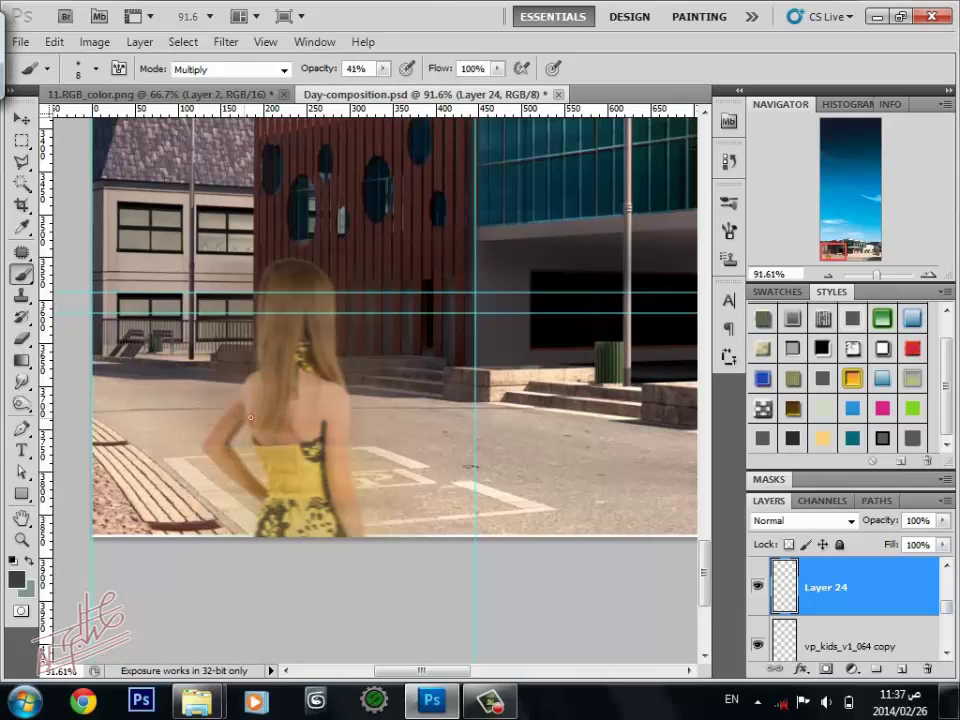
Paint soft shading on the girl's back and the top of her yellow dress
left_click_drag(243, 428, 271, 483)
scroll(262, 400, "down", 2)
key("bracketright")
key("bracketright")
key("bracketright")
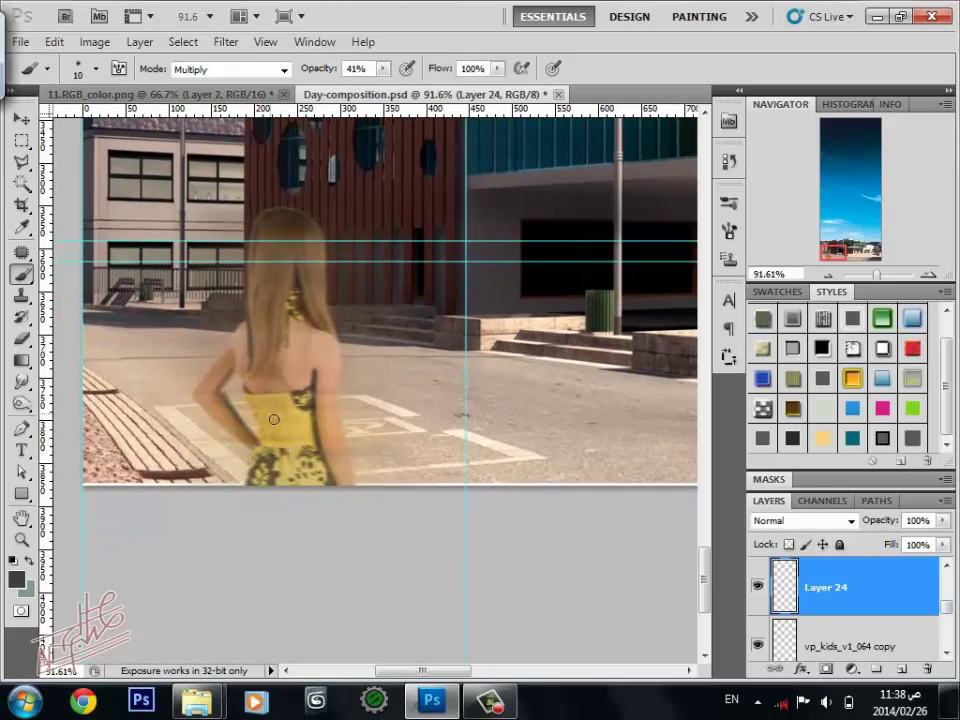
left_click_drag(259, 407, 268, 442)
Set Layer 24 to Multiply blend mode at 44% opacity
left_click(21, 119)
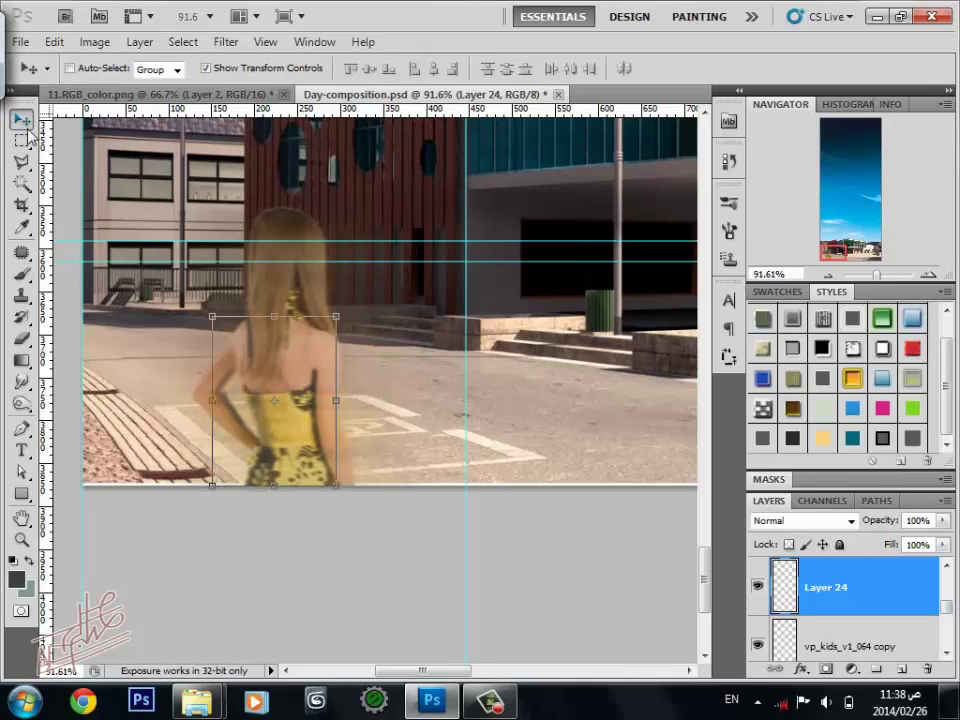
left_click(783, 521)
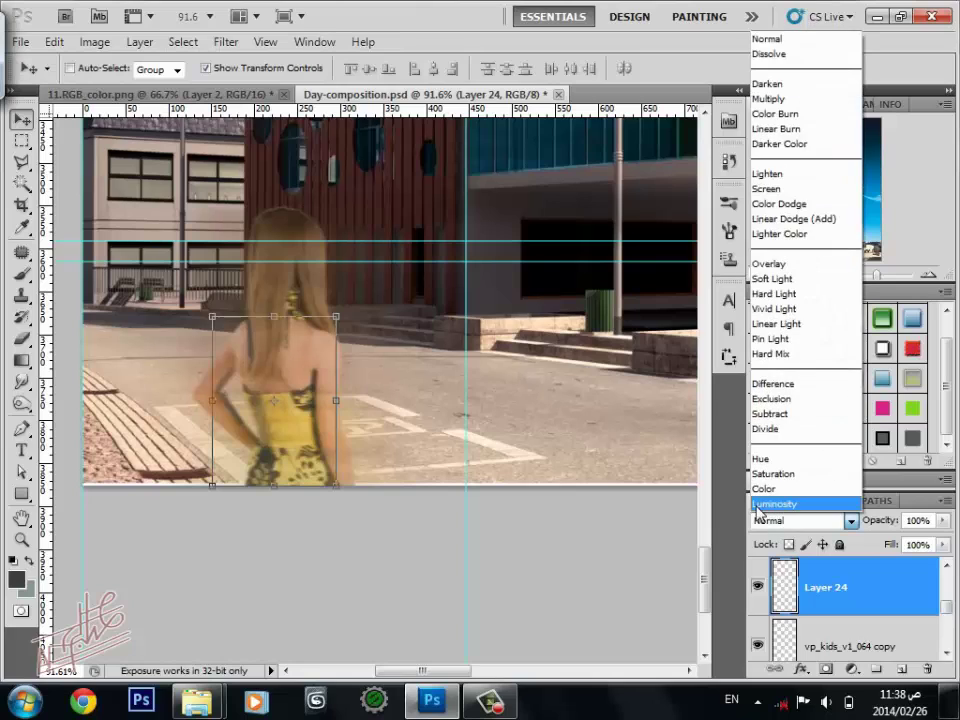
left_click(768, 99)
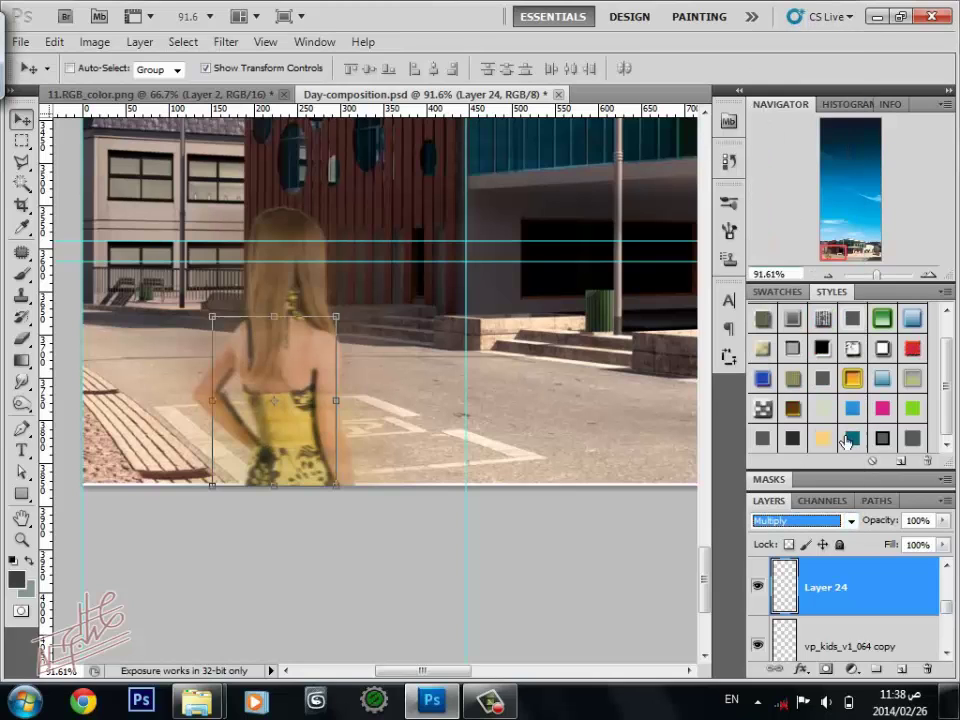
left_click_drag(880, 520, 838, 522)
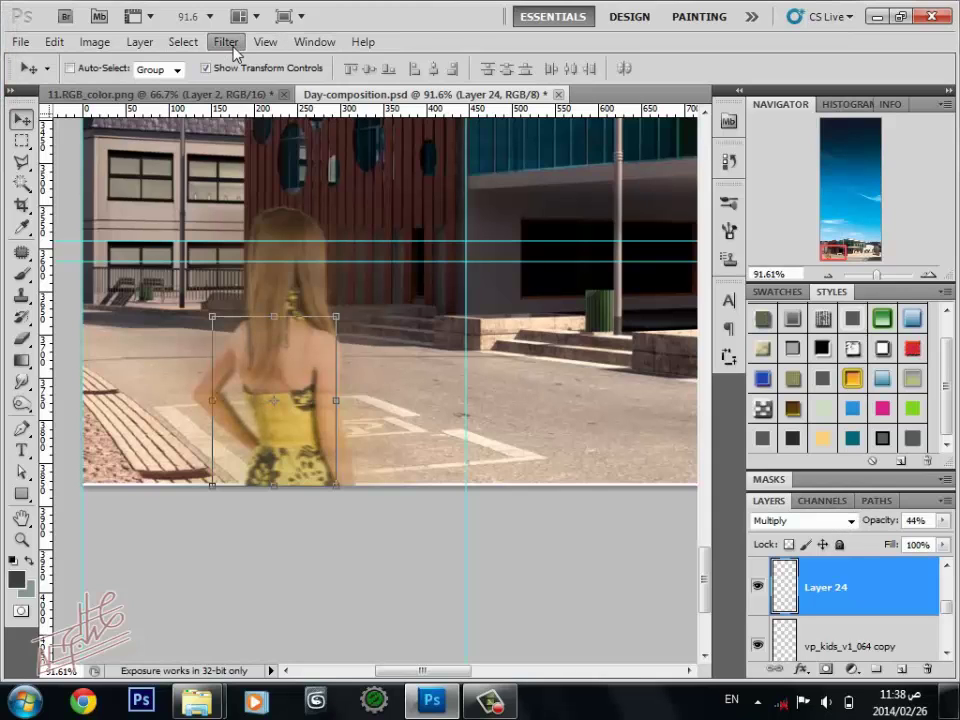
Soften Layer 24's painted strokes with a Median noise filter of radius 9 pixels
left_click(234, 47)
mouse_move(300, 257)
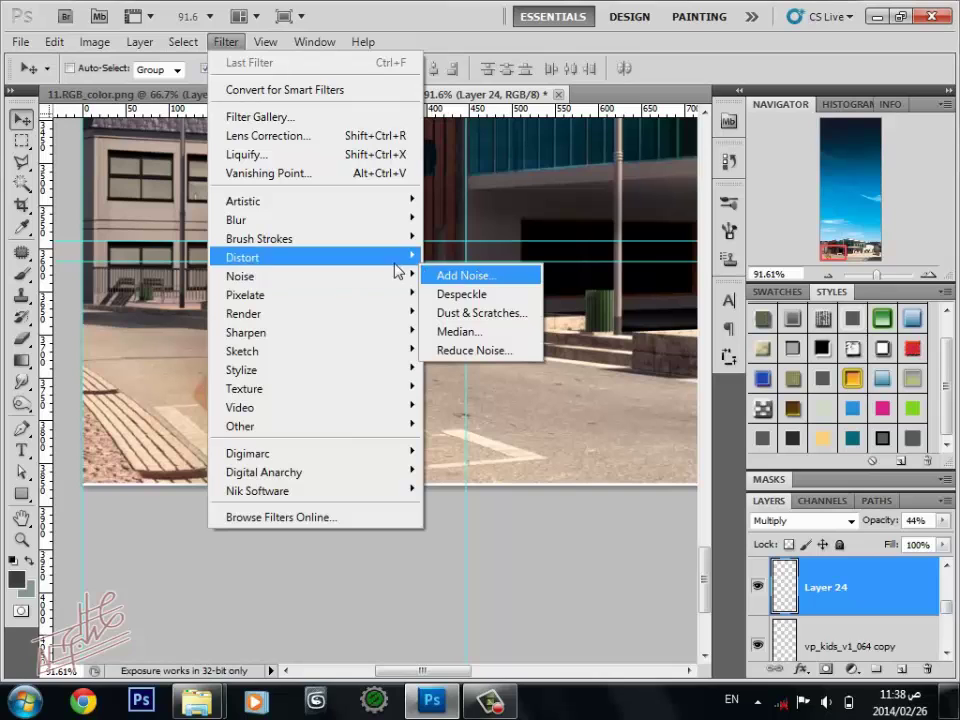
left_click(460, 331)
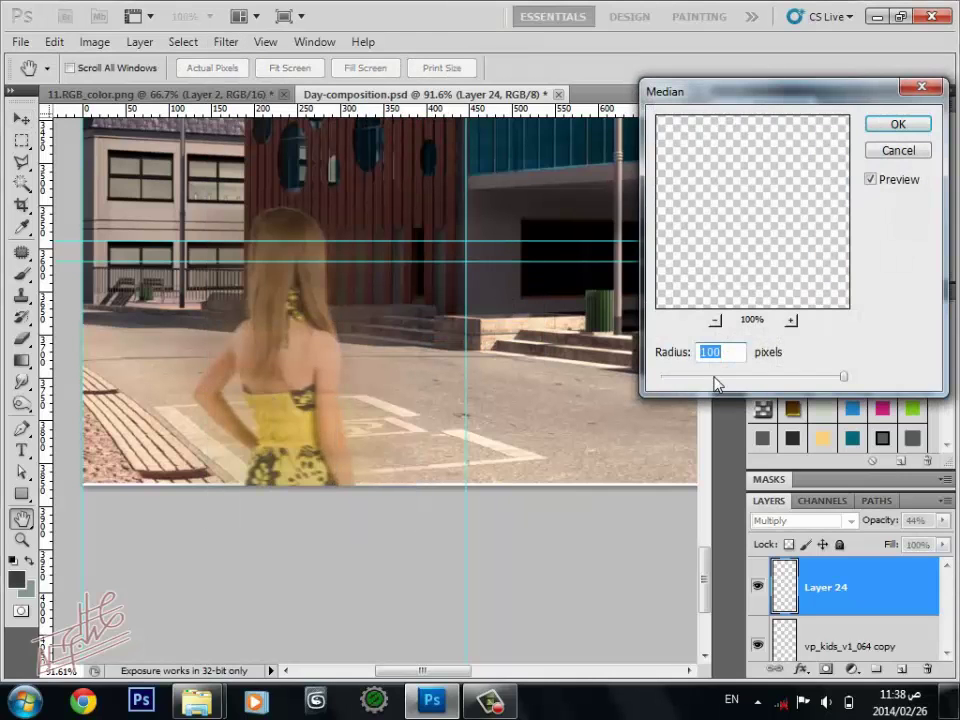
mouse_move(716, 384)
left_mouse_down()
mouse_move(731, 384)
mouse_move(662, 380)
left_mouse_up()
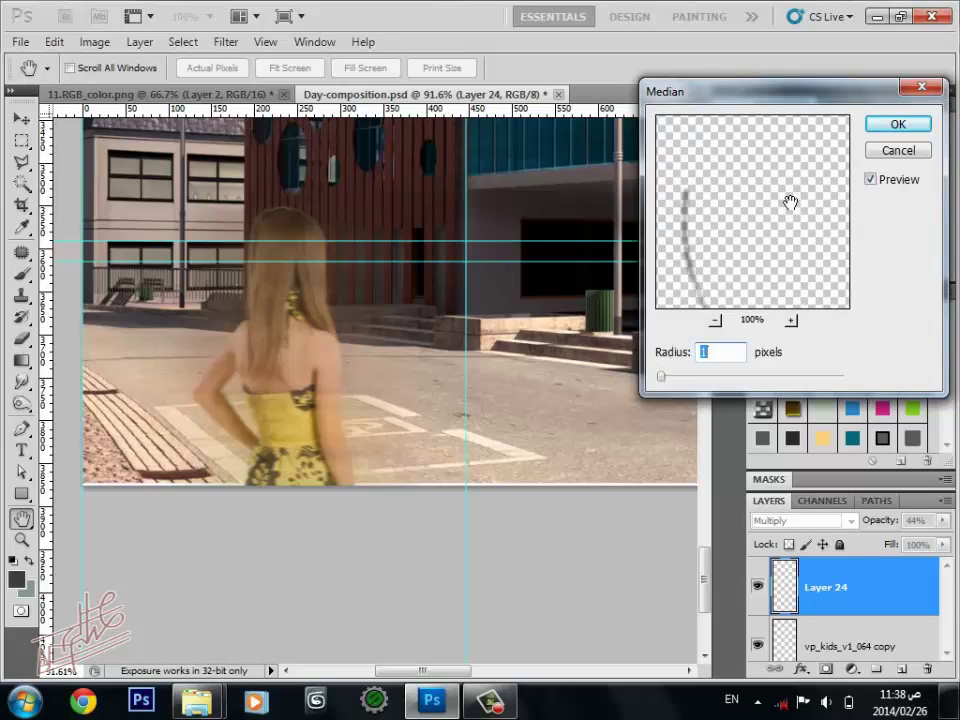
left_click_drag(760, 107, 704, 122)
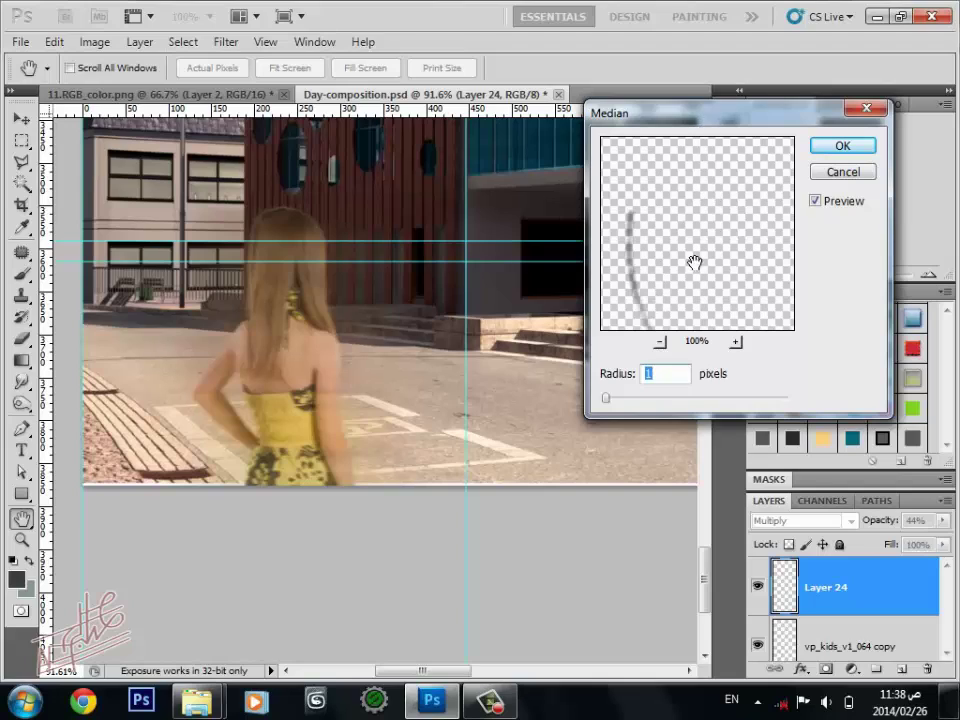
mouse_move(606, 402)
left_mouse_down()
mouse_move(623, 404)
mouse_move(608, 402)
left_mouse_up()
left_click_drag(609, 402, 627, 403)
left_click(840, 148)
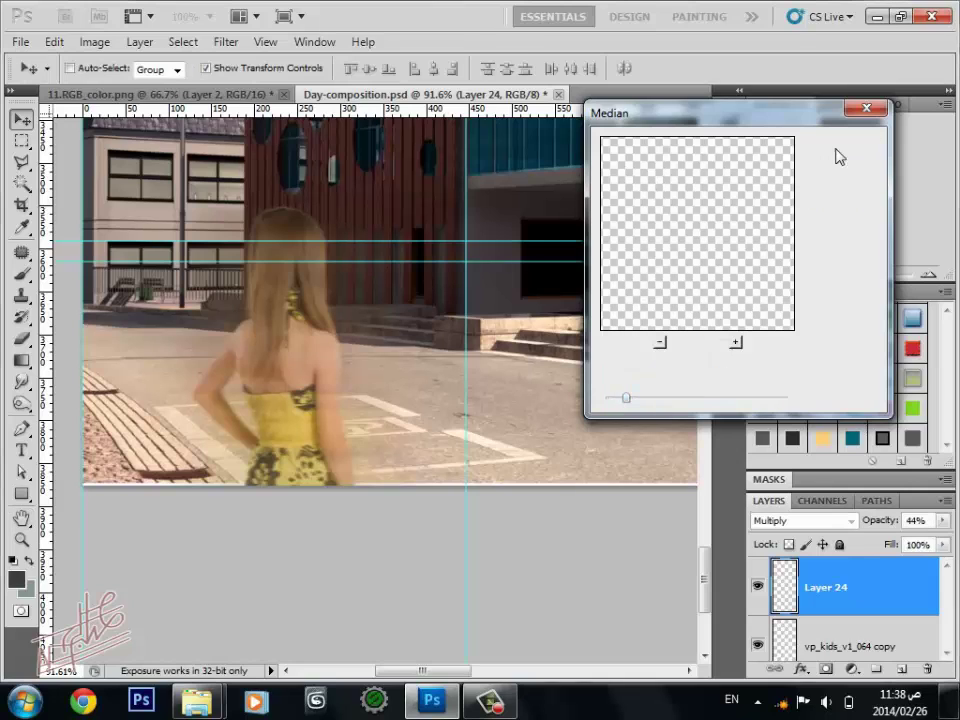
Compare with Layer 24 shown and hidden, leave it hidden, and select the vp_kids_v1_064 copy layer
left_click(758, 587)
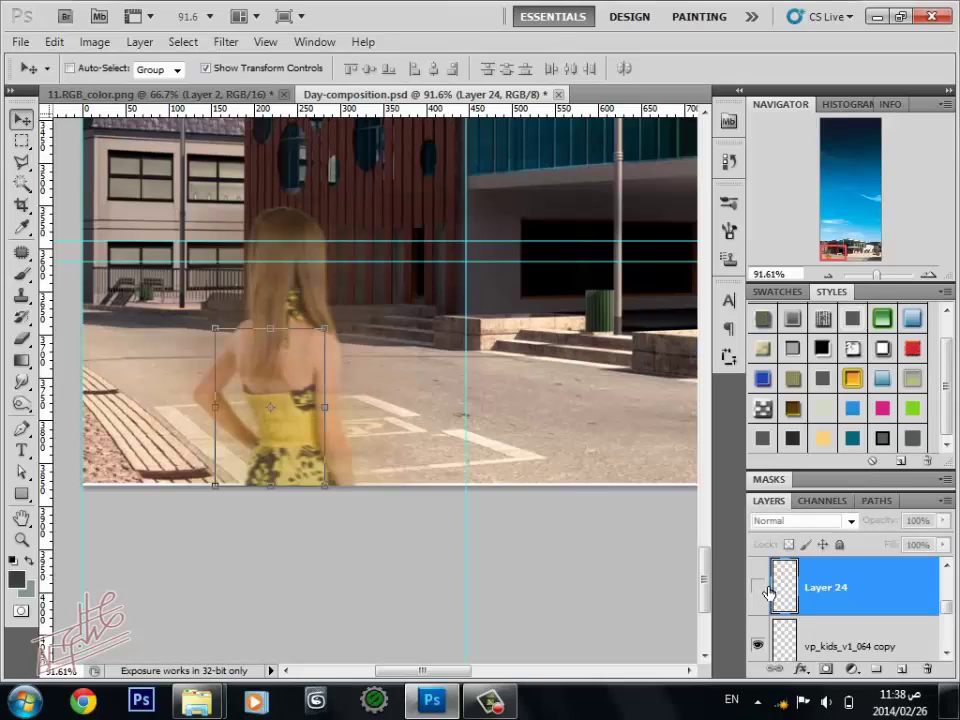
left_click(767, 591)
left_click(767, 591)
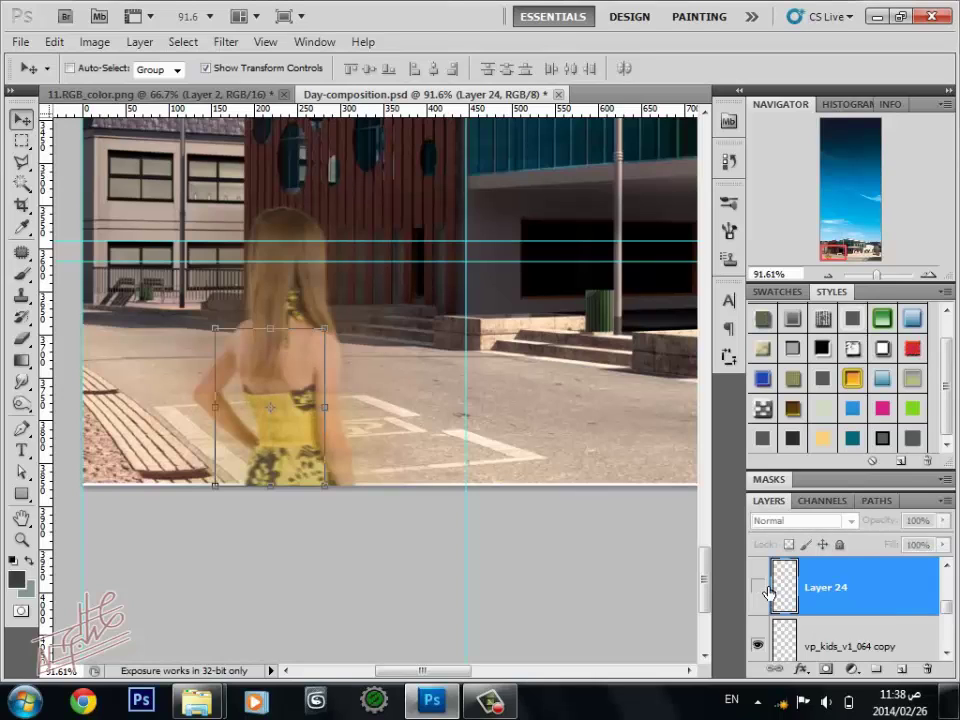
left_click(767, 591)
left_click(758, 587)
left_click(758, 587)
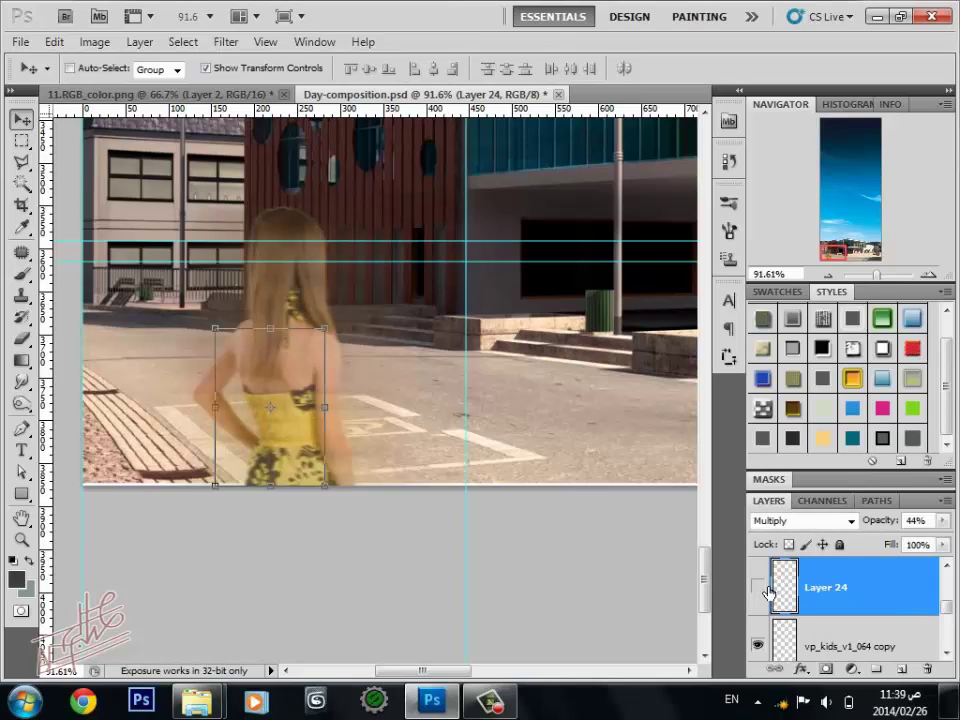
left_click(758, 587)
scroll(780, 600, "down", 1)
scroll(785, 600, "up", 1)
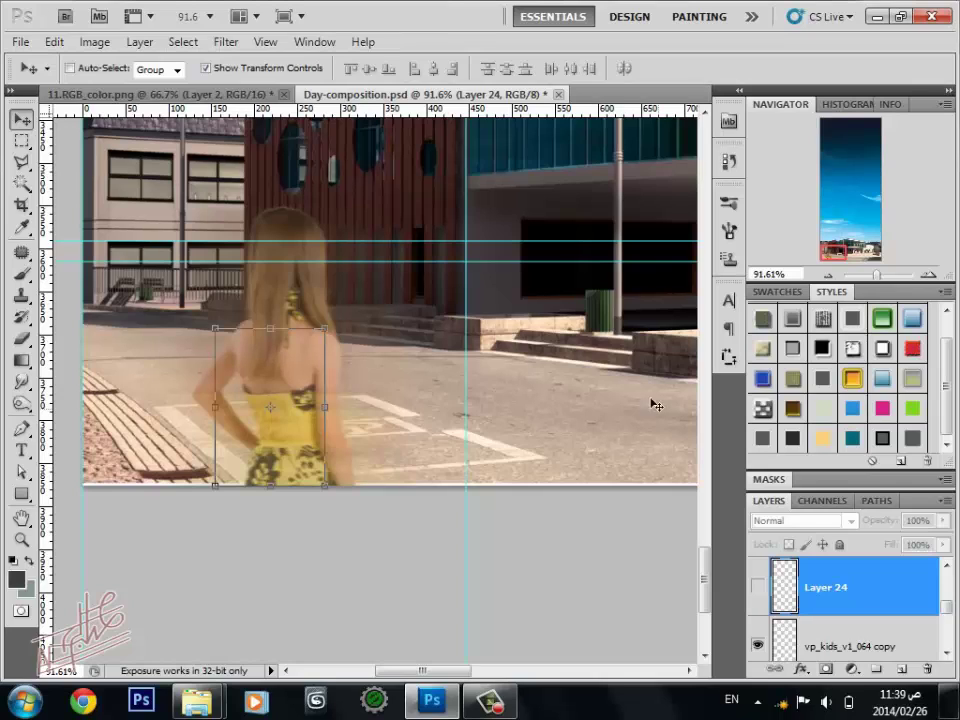
left_click(309, 375, "ctrl")
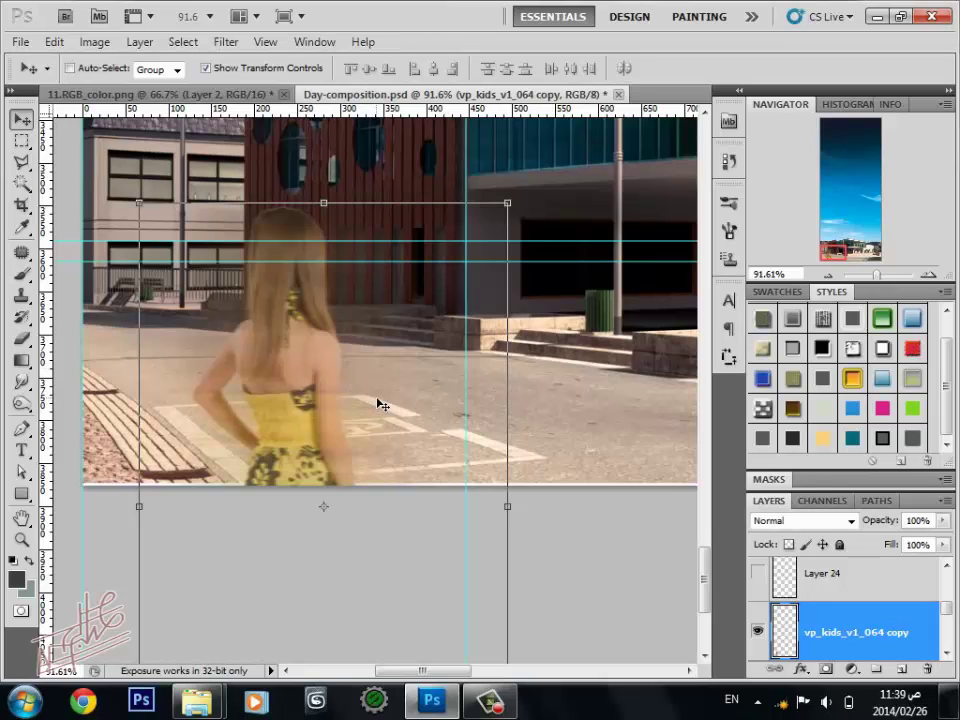
Open Brightness/Contrast on the girl layer and cancel it without changes
left_click(95, 42)
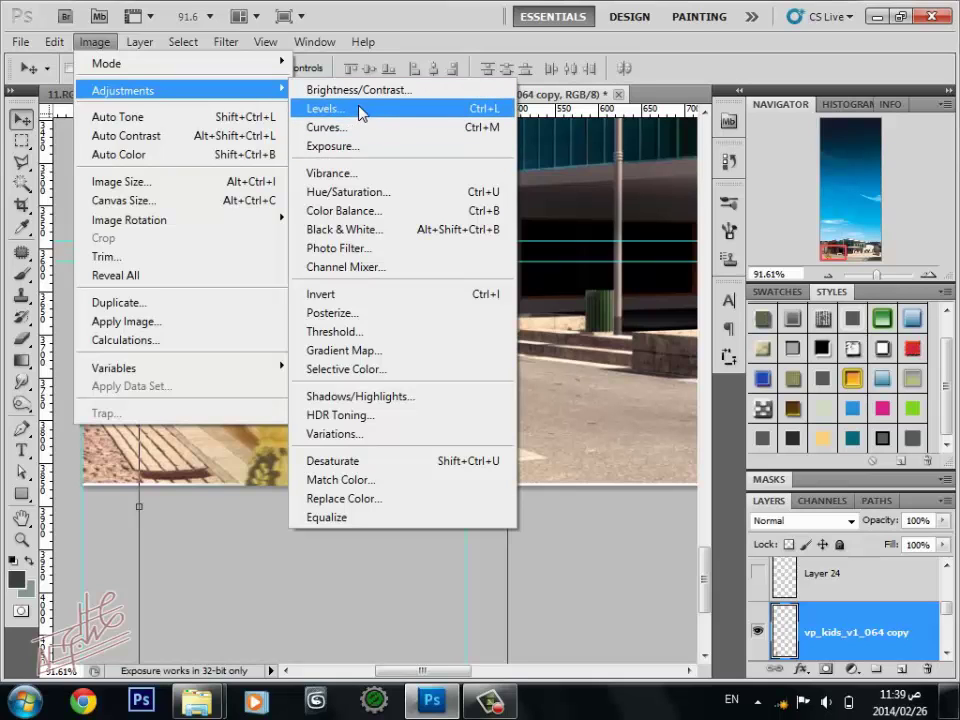
left_click(355, 90)
left_click_drag(860, 210, 440, 218)
key("Escape")
key("v")
Apply a first Color Balance pass shifting the girl's midtones toward blue and cyan
left_click(95, 41)
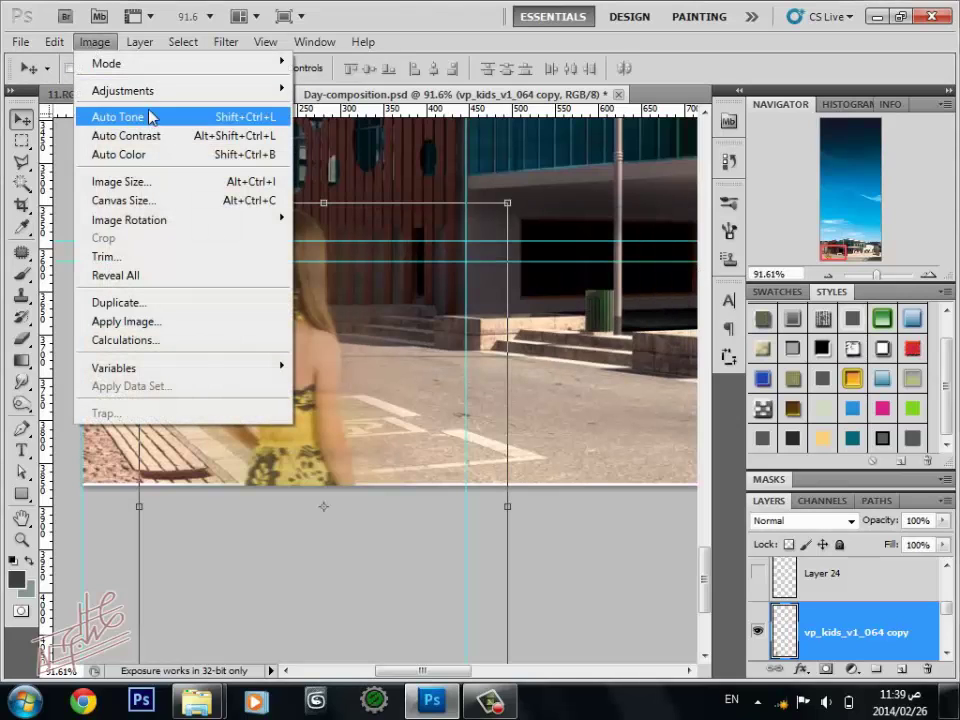
left_click(380, 212)
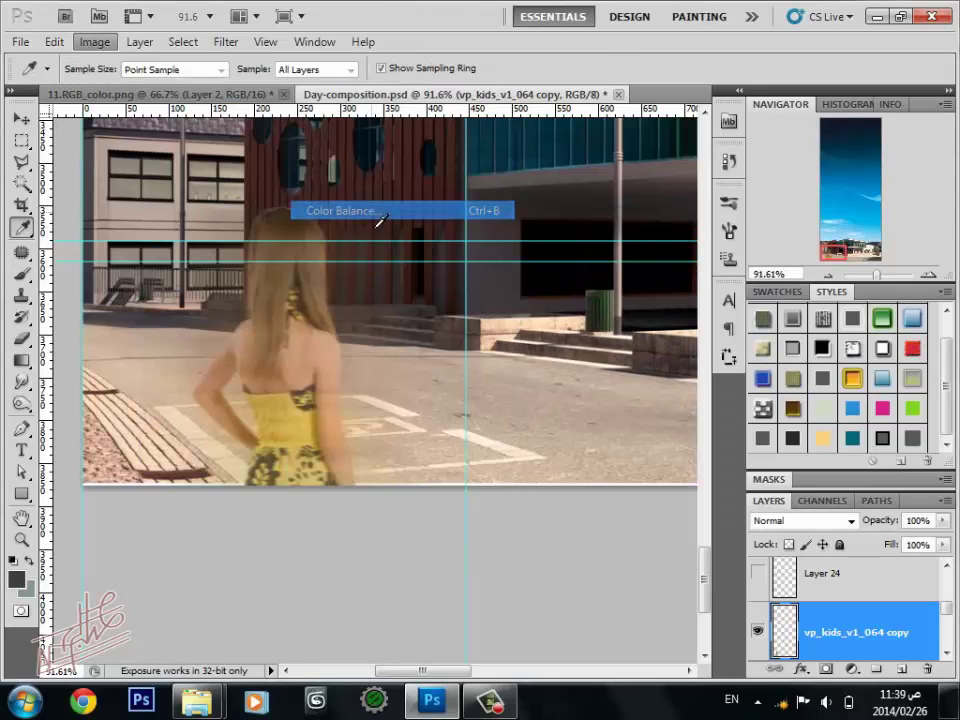
left_click_drag(900, 279, 519, 255)
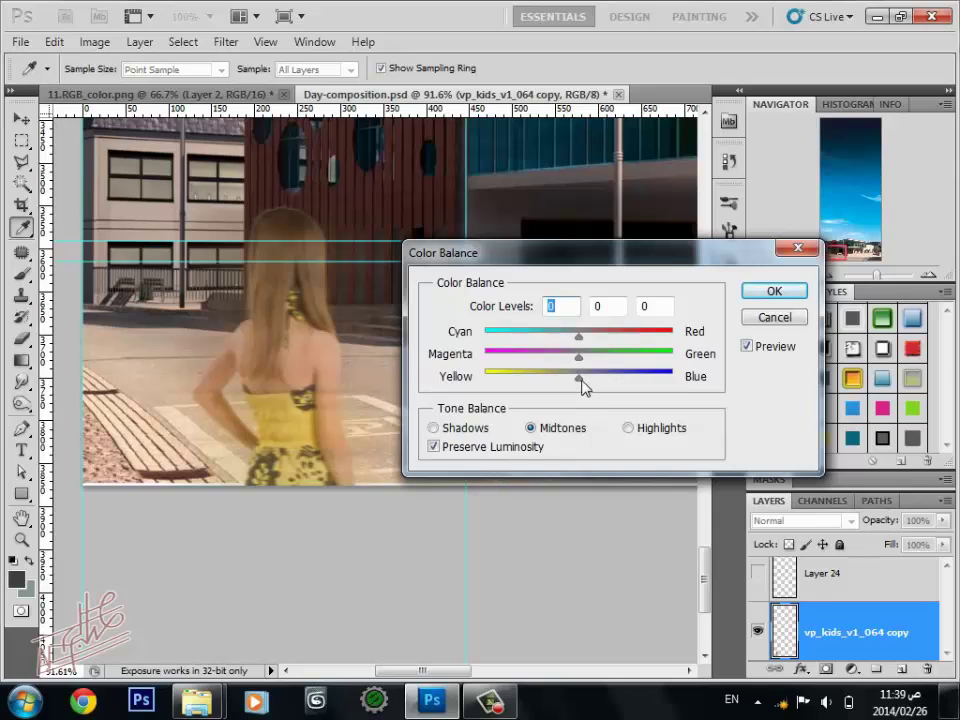
left_click_drag(579, 380, 625, 378)
mouse_move(579, 336)
left_mouse_down()
mouse_move(552, 336)
mouse_move(536, 356)
left_mouse_up()
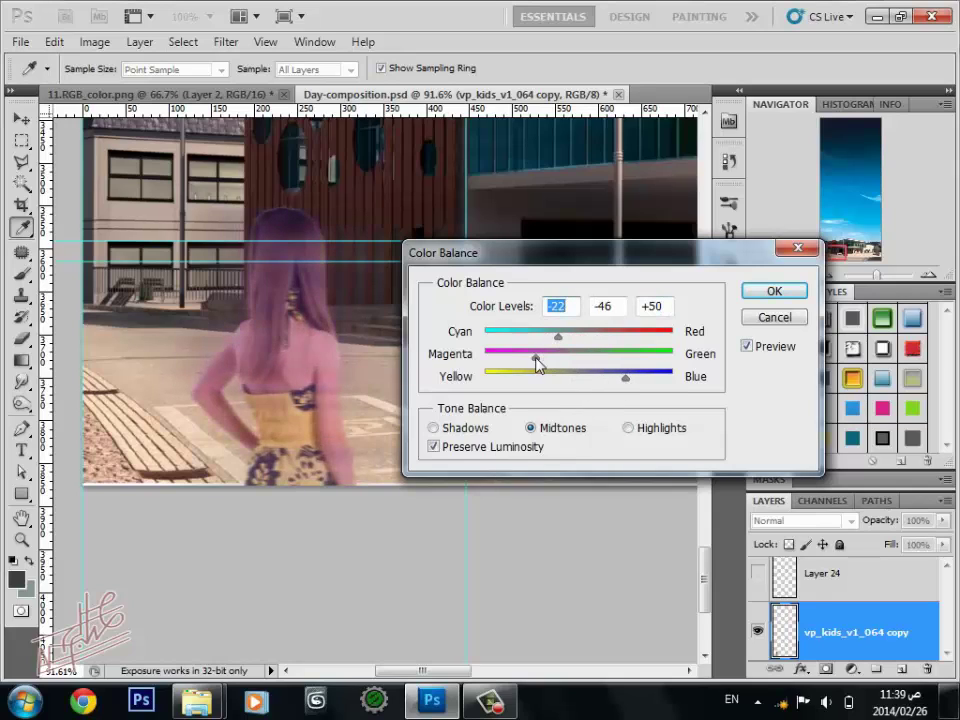
left_click(773, 292)
key("v")
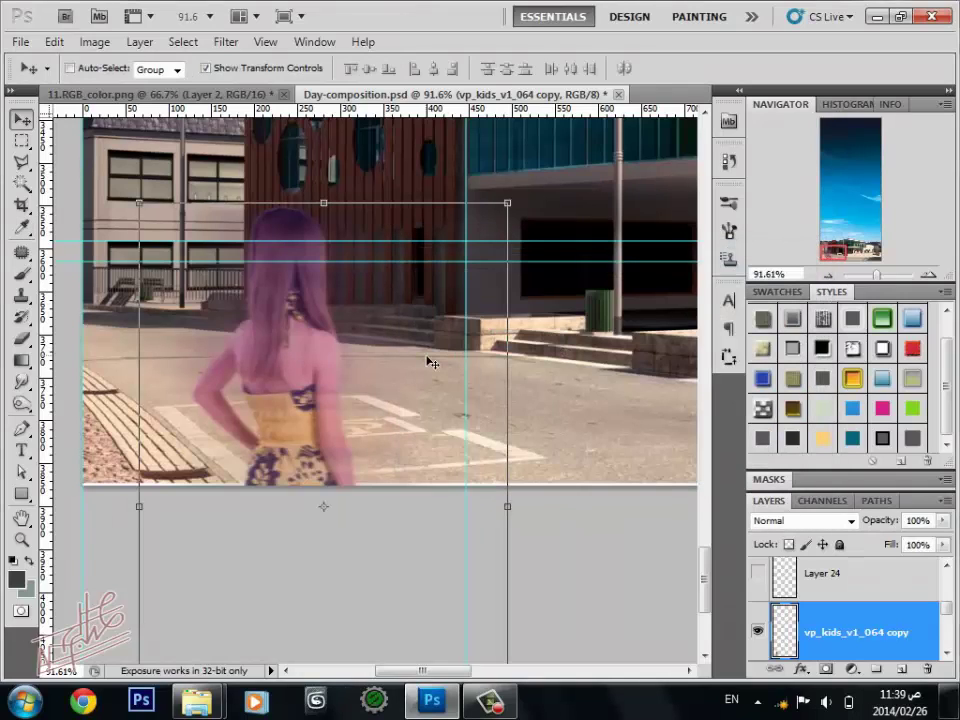
Reopen Color Balance and set the girl's midtones to -39, -12, -67
left_click(94, 41)
mouse_move(180, 90)
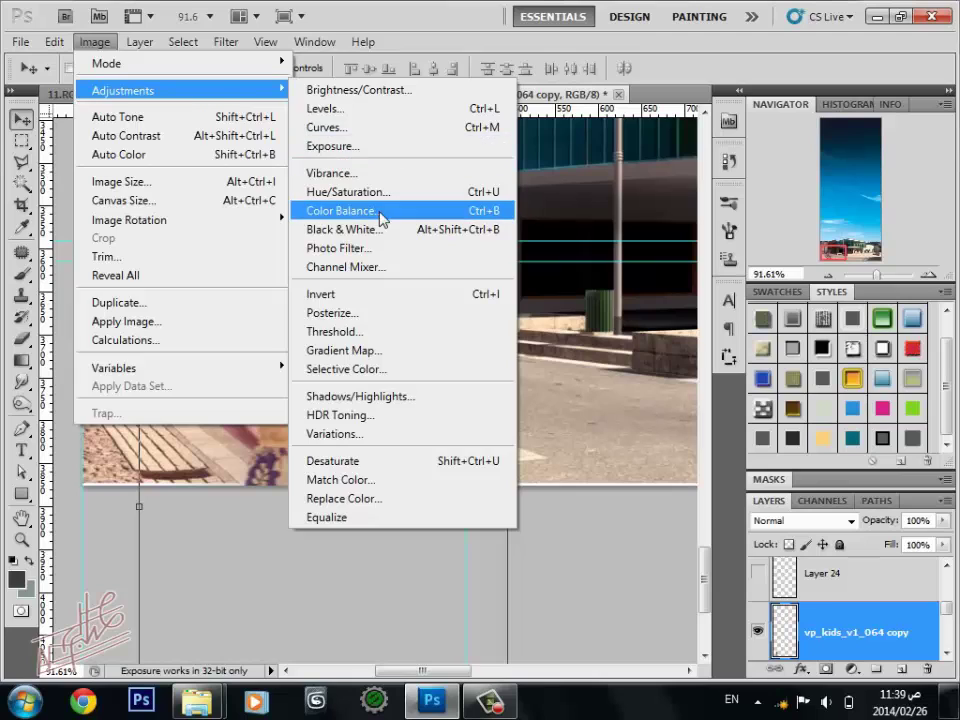
left_click(378, 211)
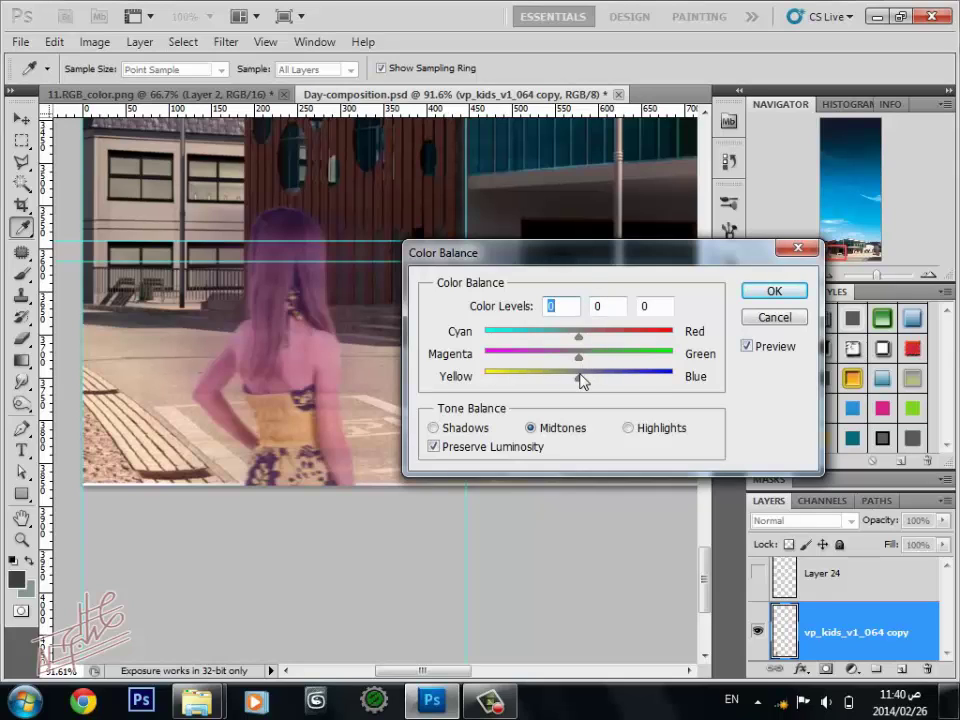
mouse_move(579, 378)
left_mouse_down()
mouse_move(517, 377)
mouse_move(541, 339)
mouse_move(587, 360)
mouse_move(570, 363)
left_mouse_up()
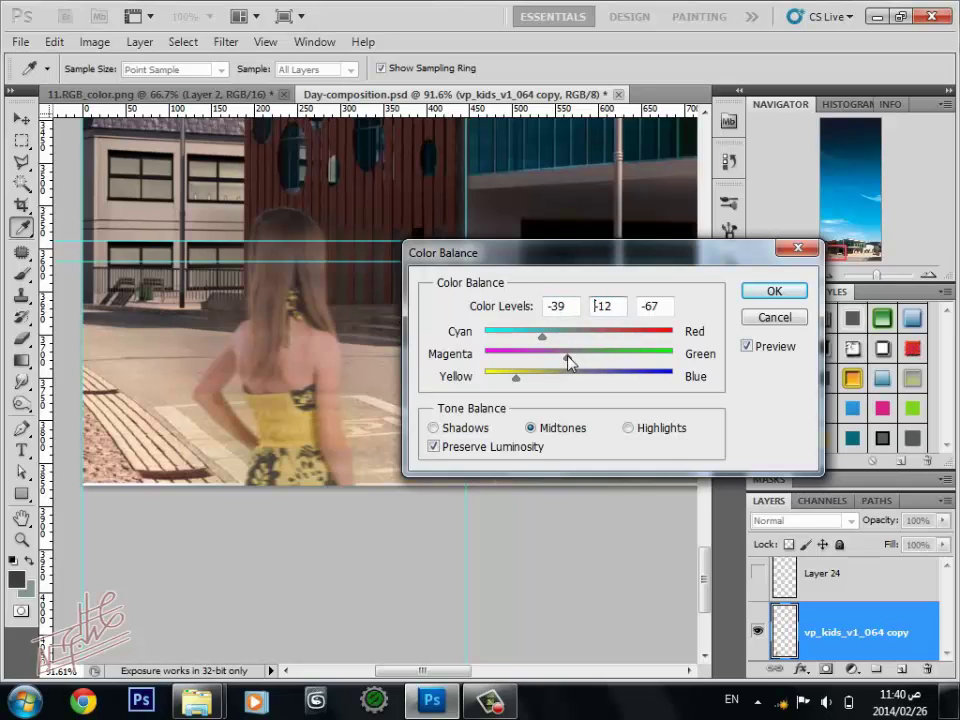
Confirm the second colour balance, then zoom out to about 46% and pan to show the whole street
key("v")
left_click(774, 290)
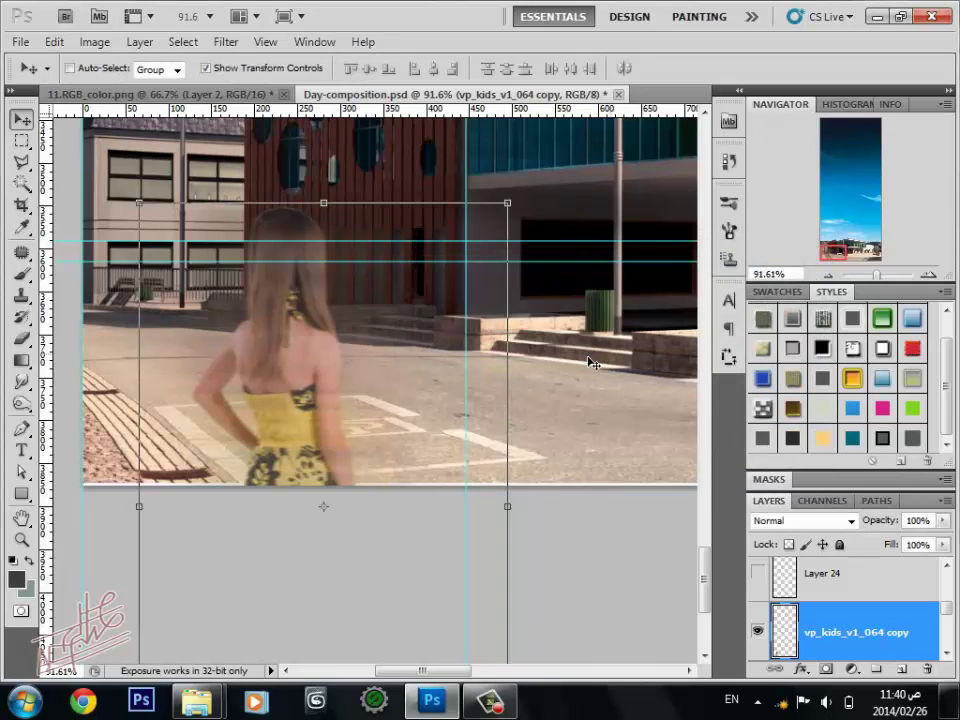
mouse_move(433, 390)
left_mouse_down()
mouse_move(401, 450)
mouse_move(407, 476)
mouse_move(360, 440)
left_mouse_up()
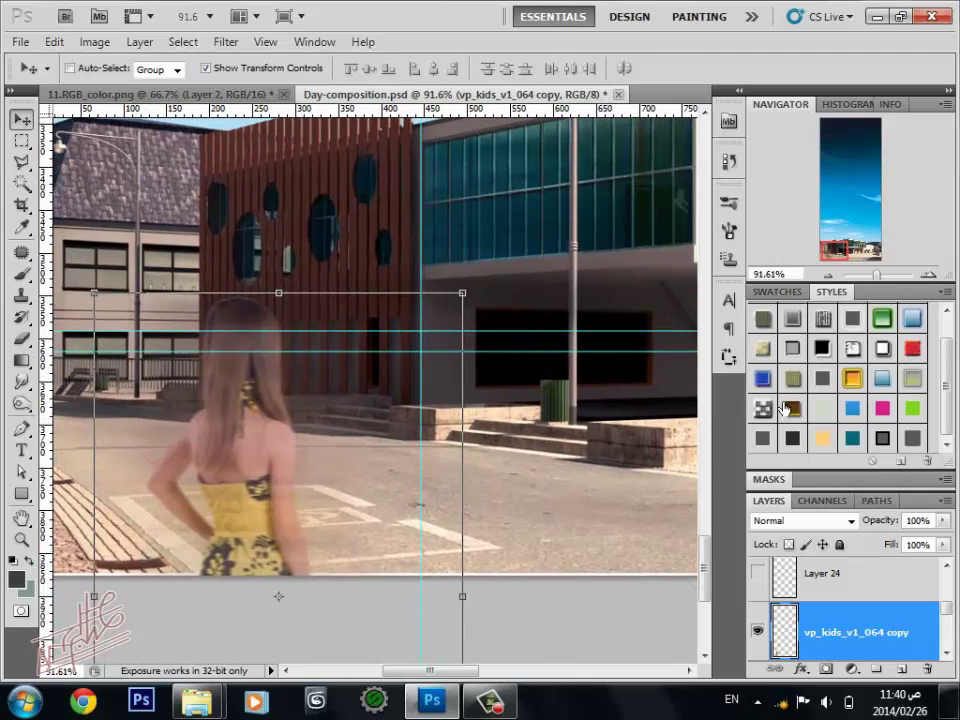
left_click(827, 274)
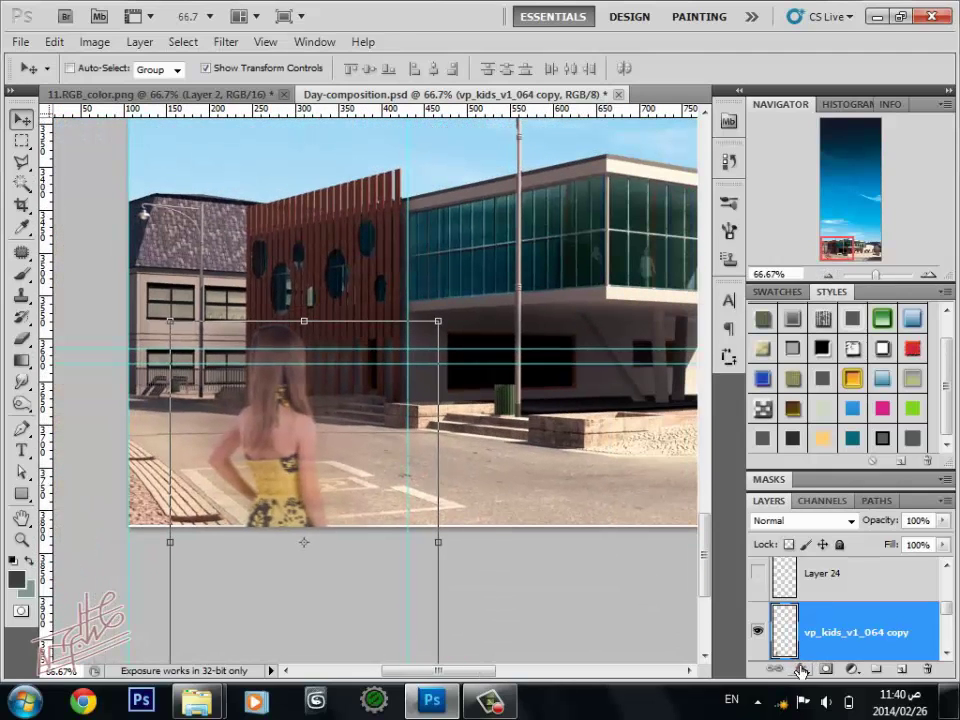
scroll(420, 508, "down", 2)
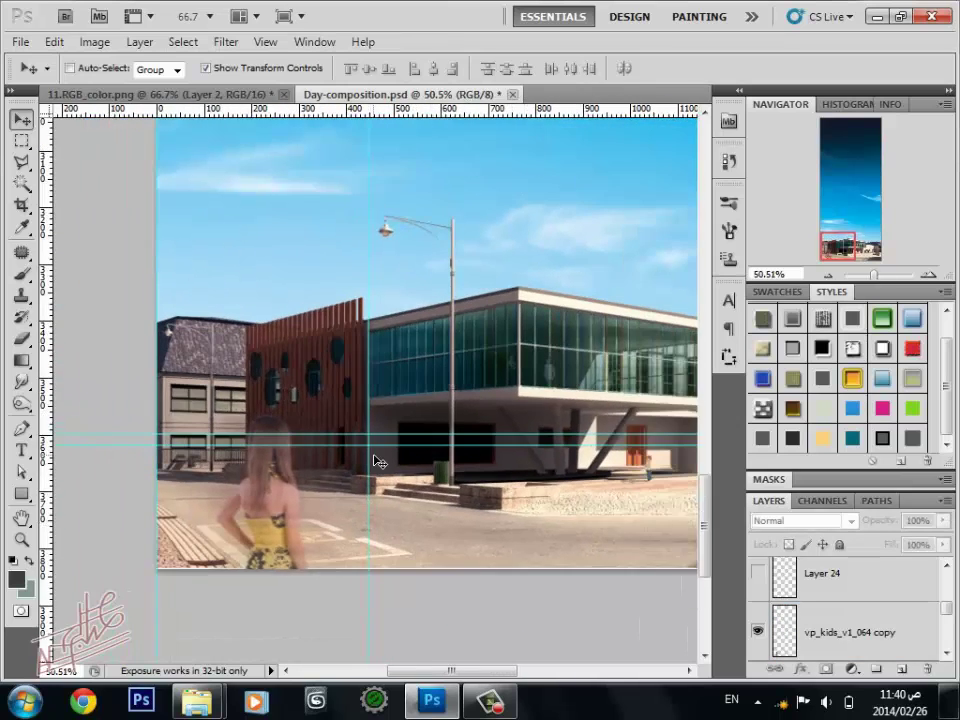
scroll(379, 462, "down", 1)
left_click_drag(396, 456, 367, 460)
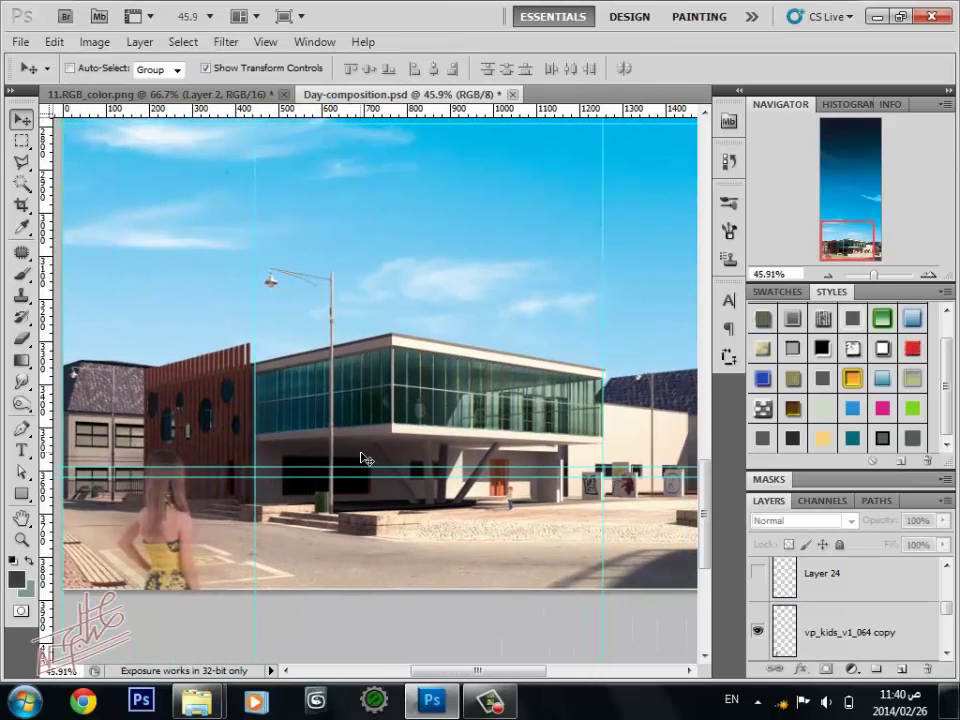